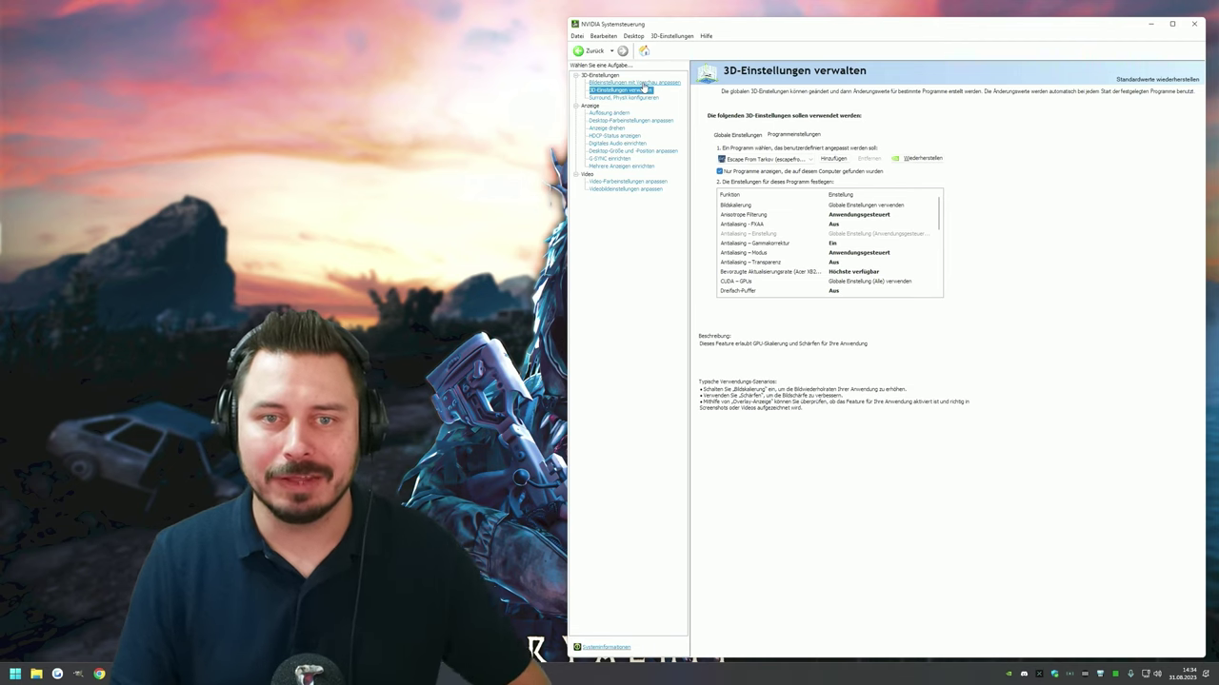
Examine the image settings with preview page and the global 3D settings list
click(636, 82)
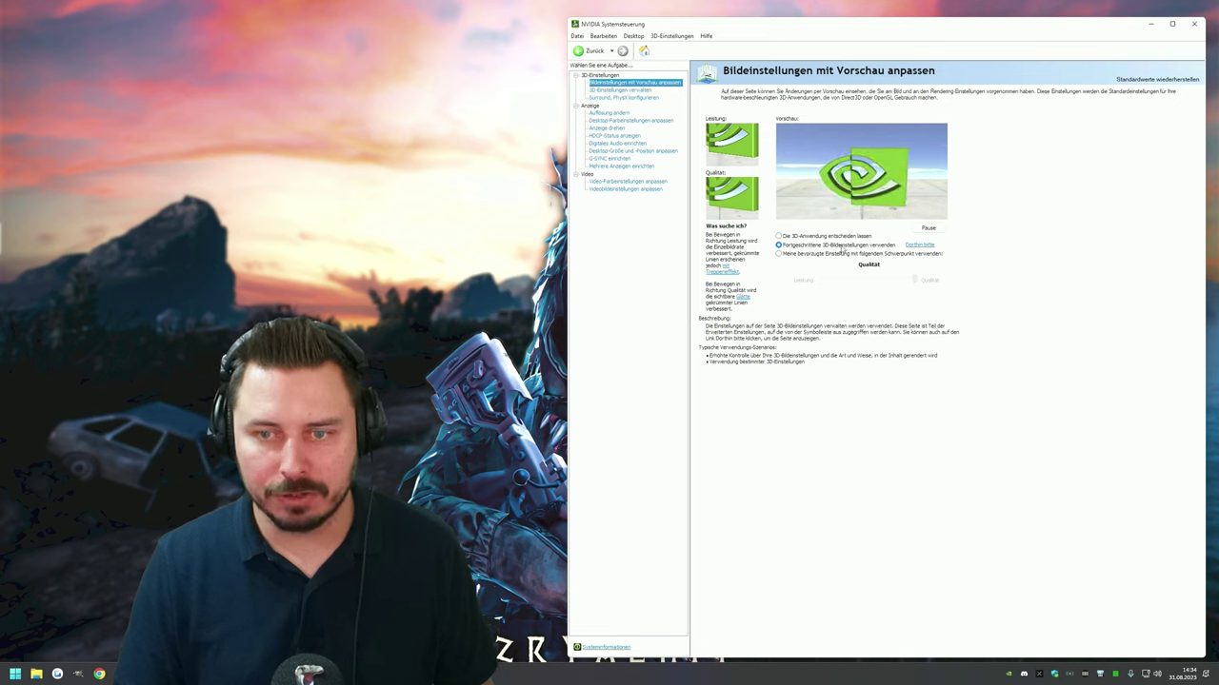
click(619, 91)
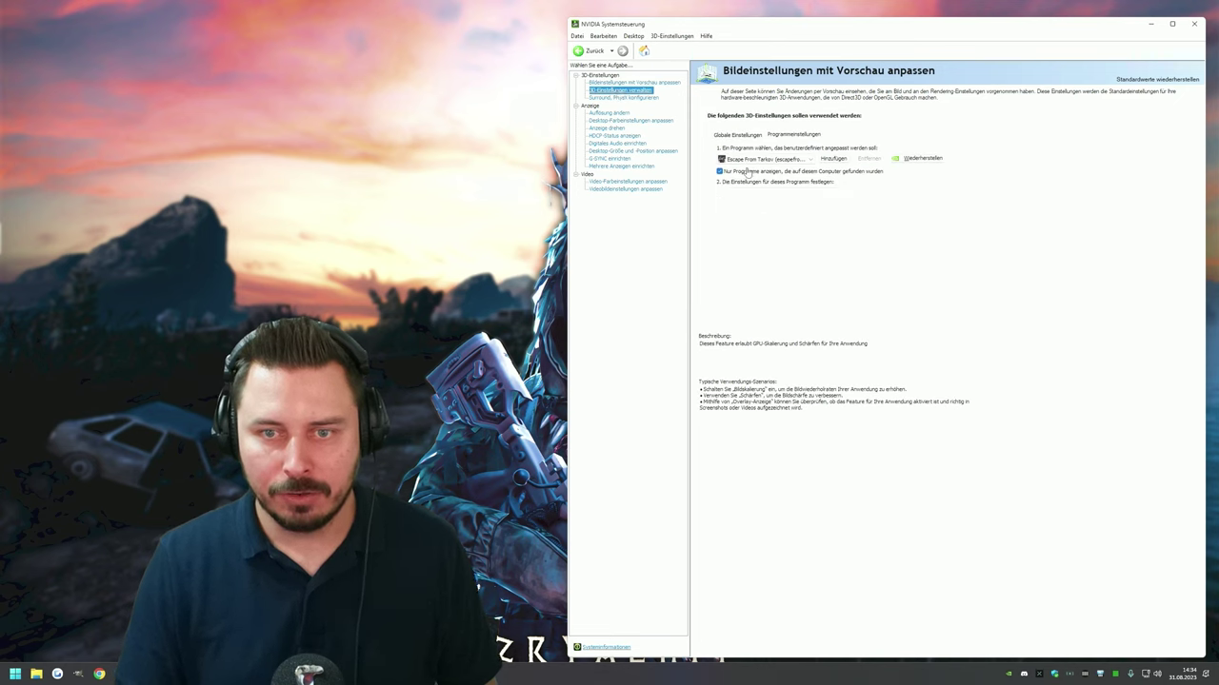
click(735, 137)
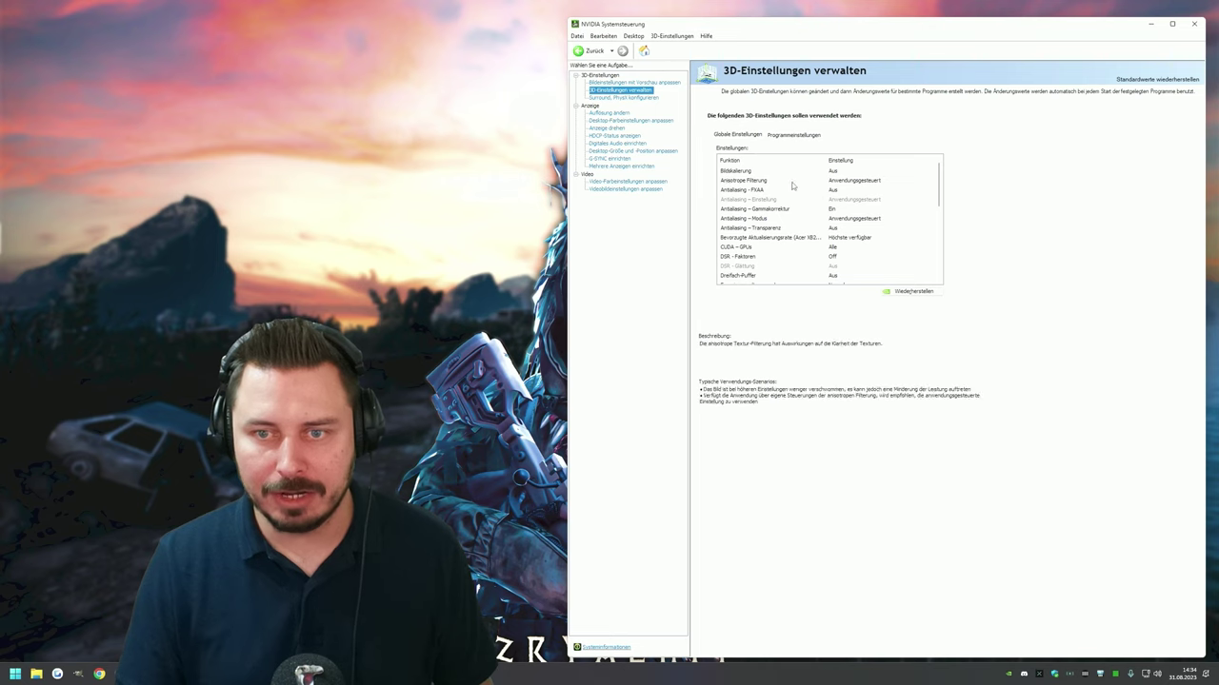
mouse_move(942, 179)
mouse_down()
mouse_move(948, 257)
mouse_move(940, 173)
mouse_up()
Examine the Escape From Tarkov program-specific 3D settings, including maximum frame rate, low latency mode, texture filtering and vertical sync
click(794, 135)
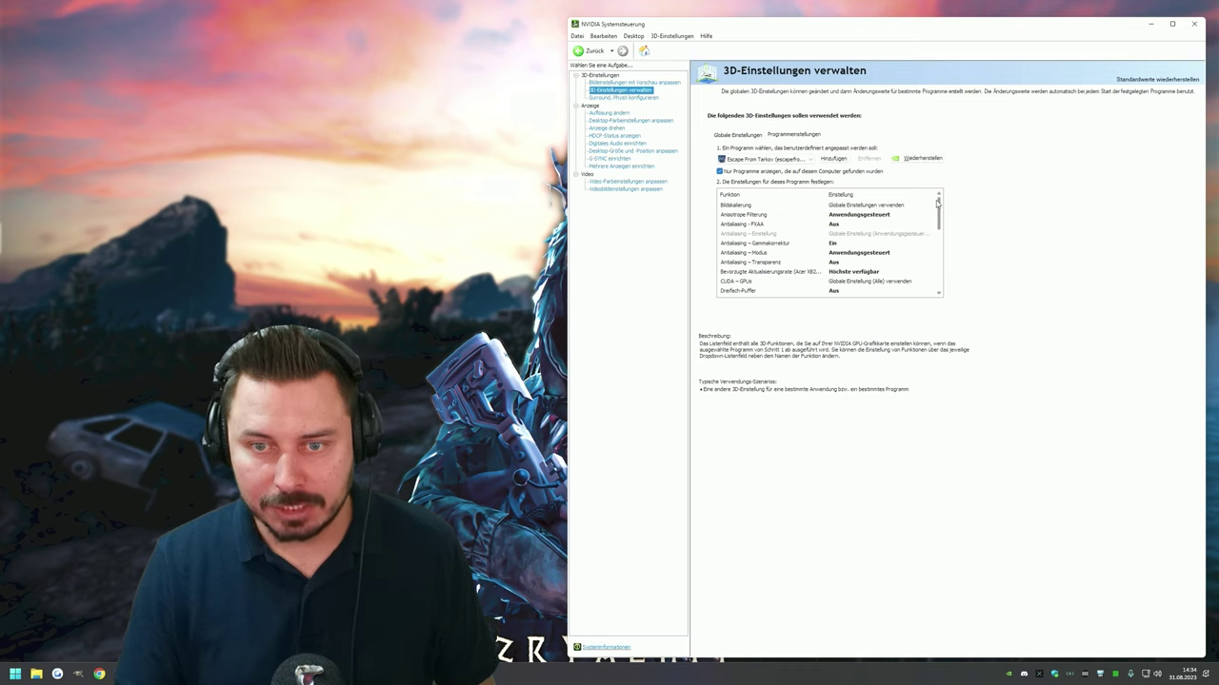
drag(937, 201, 939, 225)
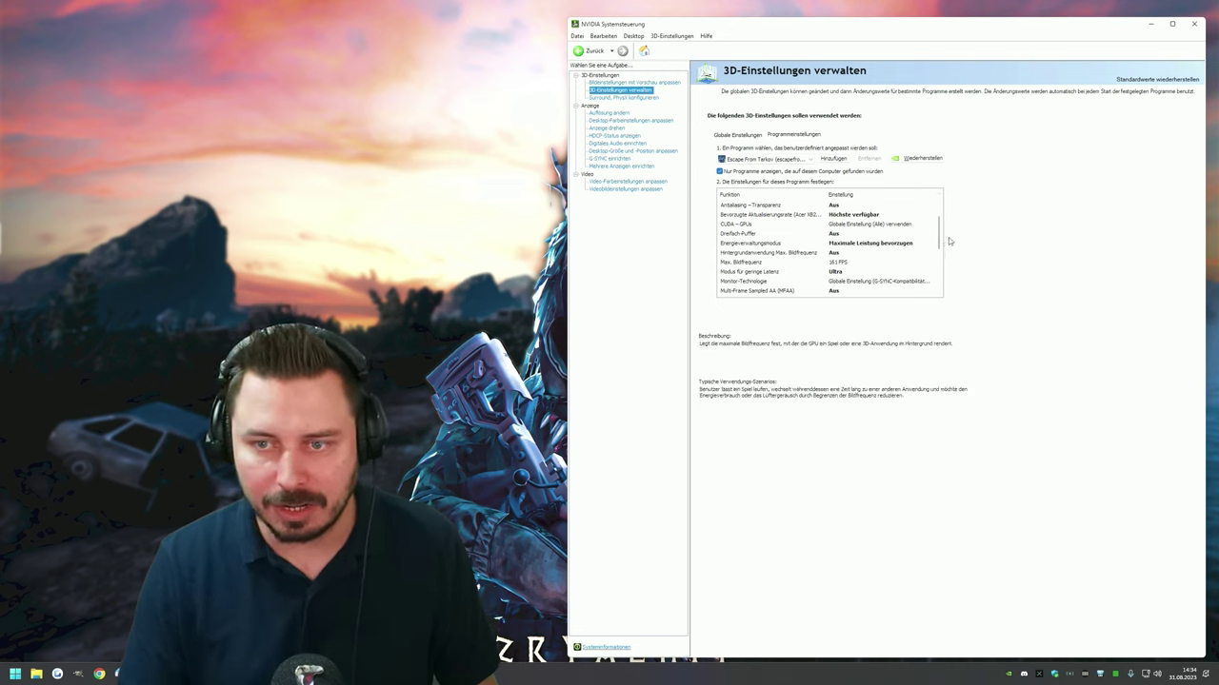
scroll(771, 247, down, 1)
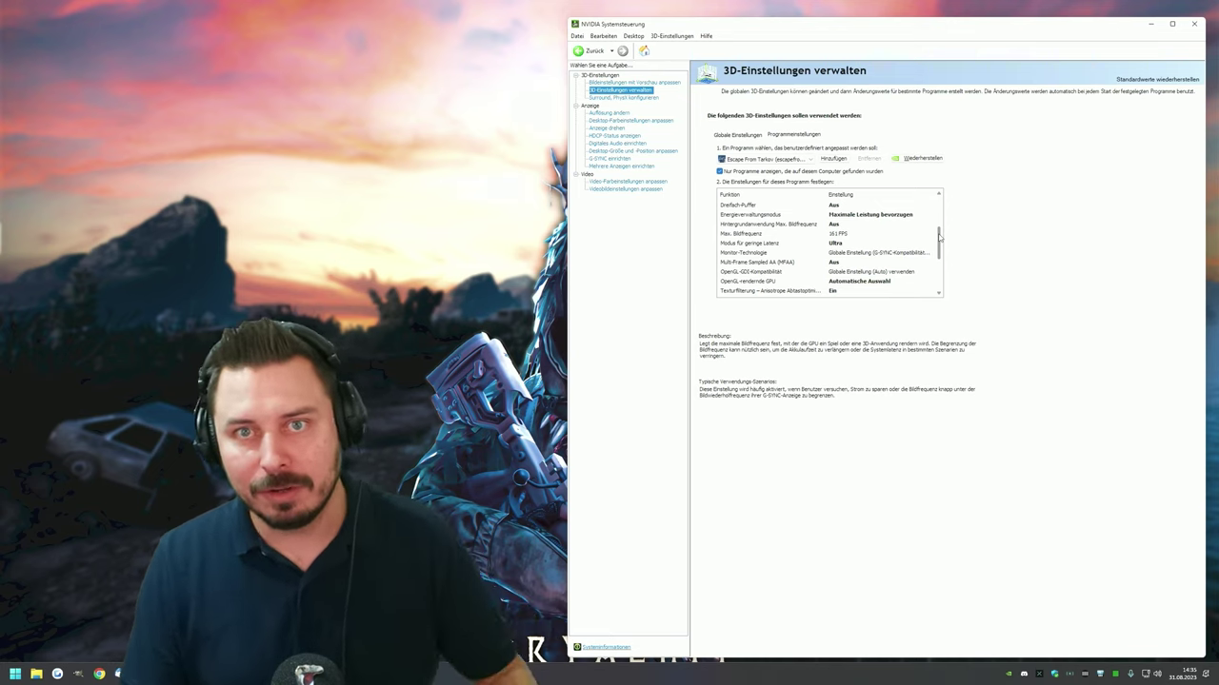
mouse_move(912, 248)
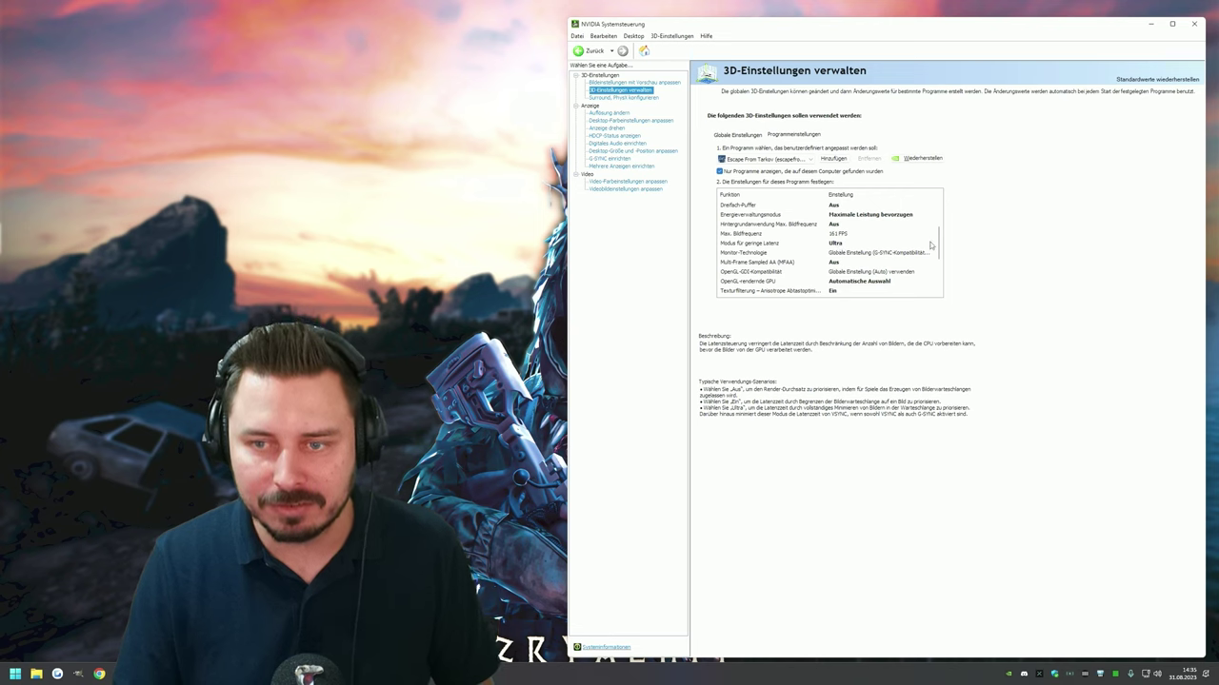
scroll(931, 246, down, 3)
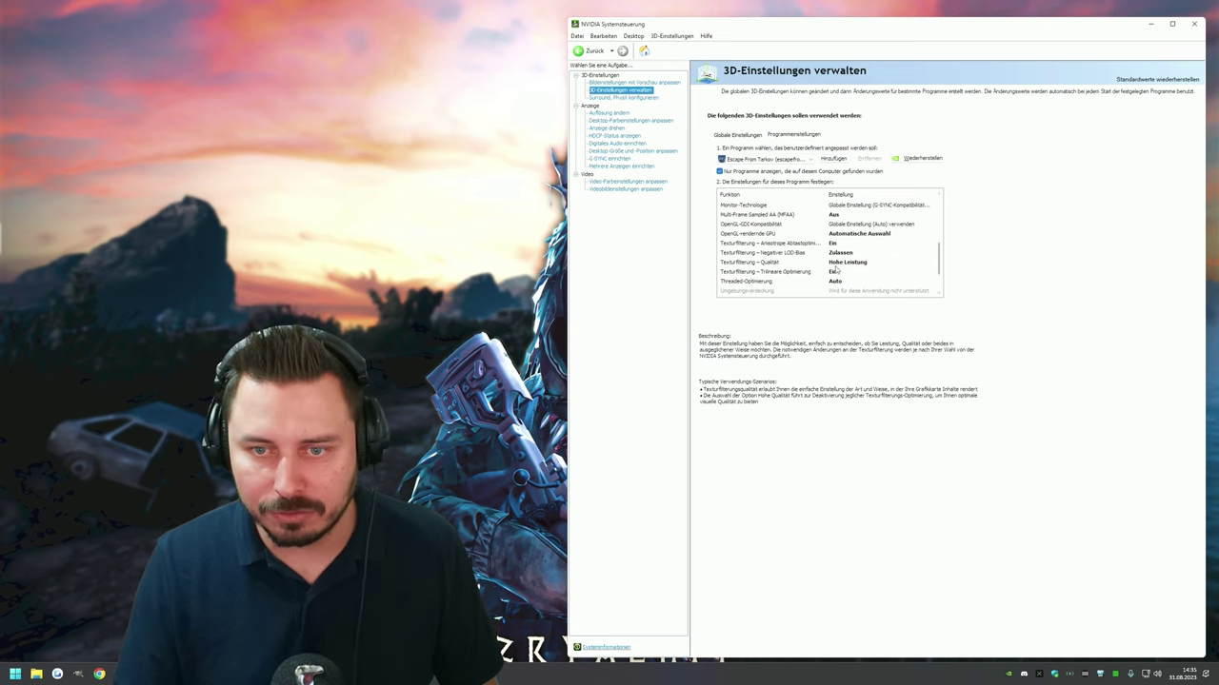
scroll(941, 259, down, 1)
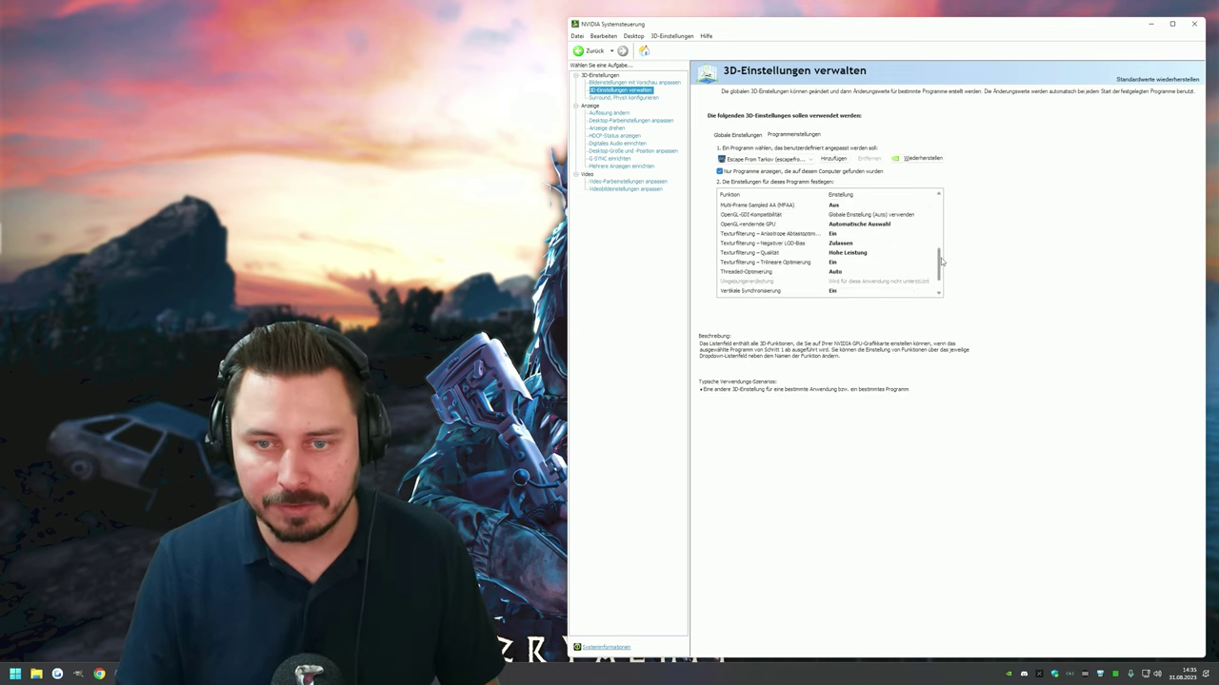
scroll(941, 259, down, 1)
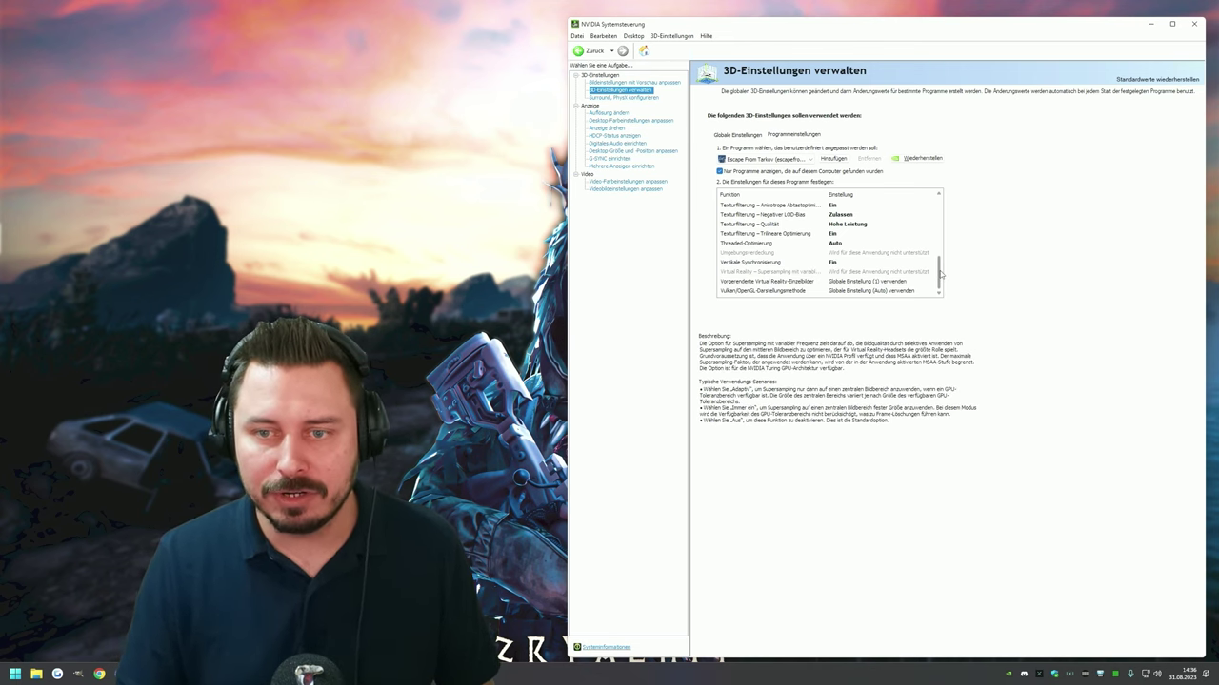
scroll(841, 246, up, 3)
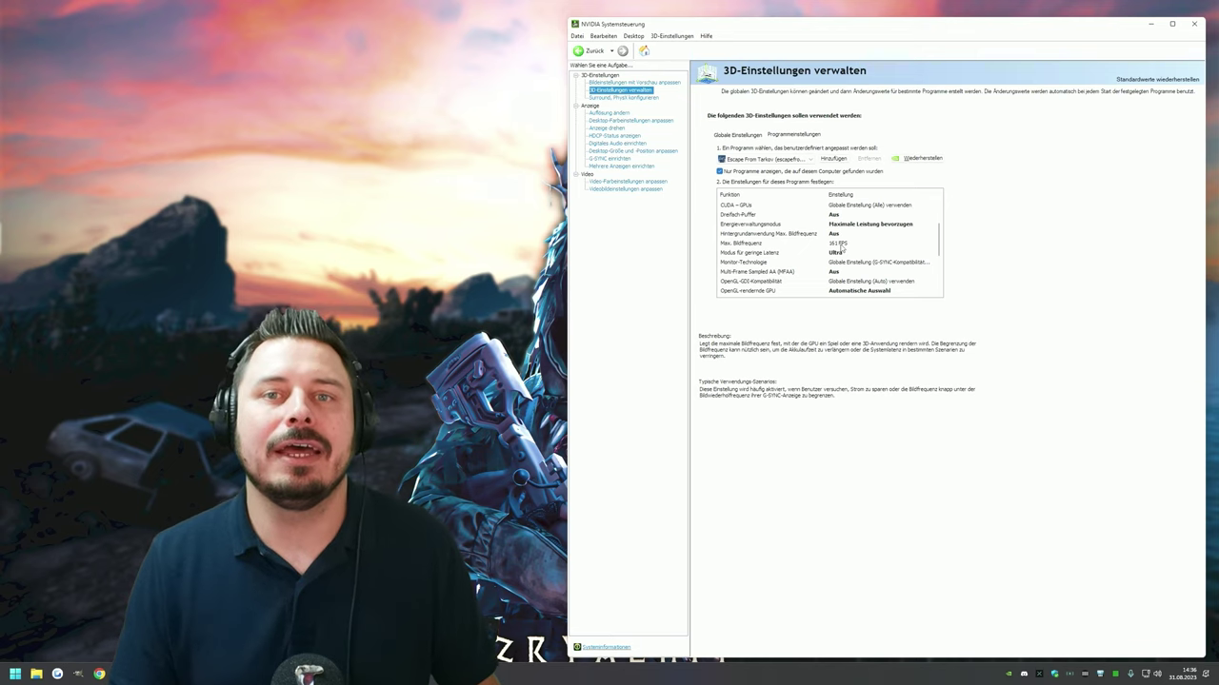
View the desktop color settings and open the G-SYNC setup page
click(634, 123)
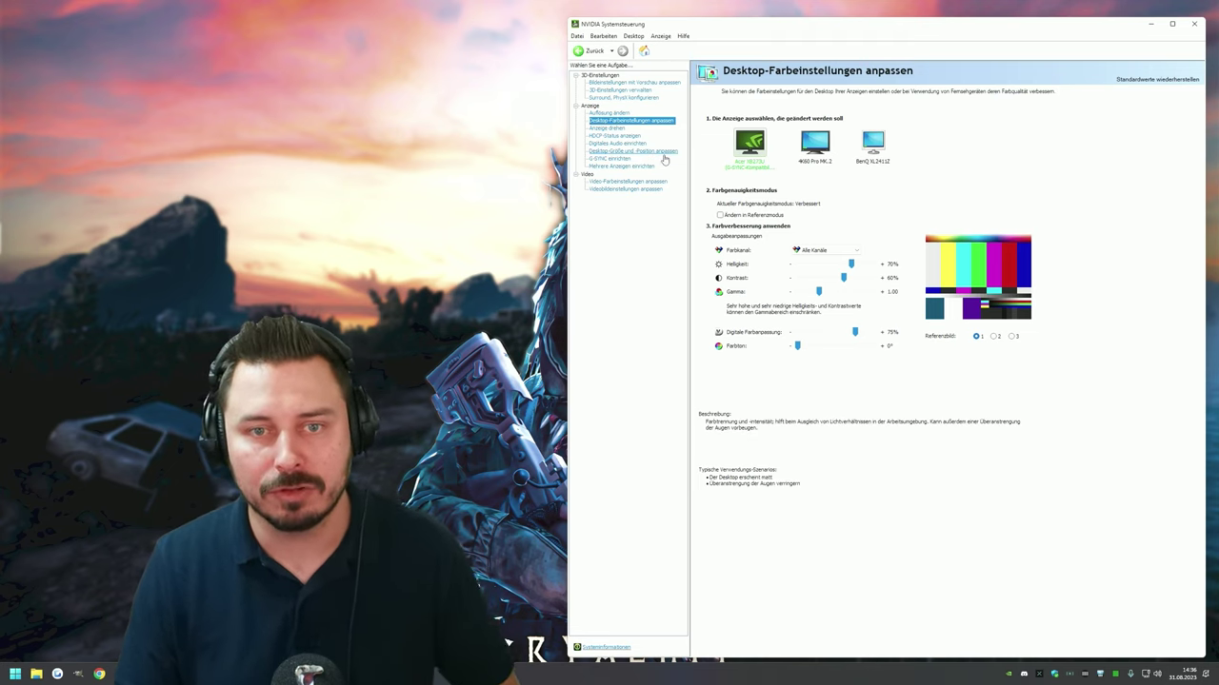
click(615, 159)
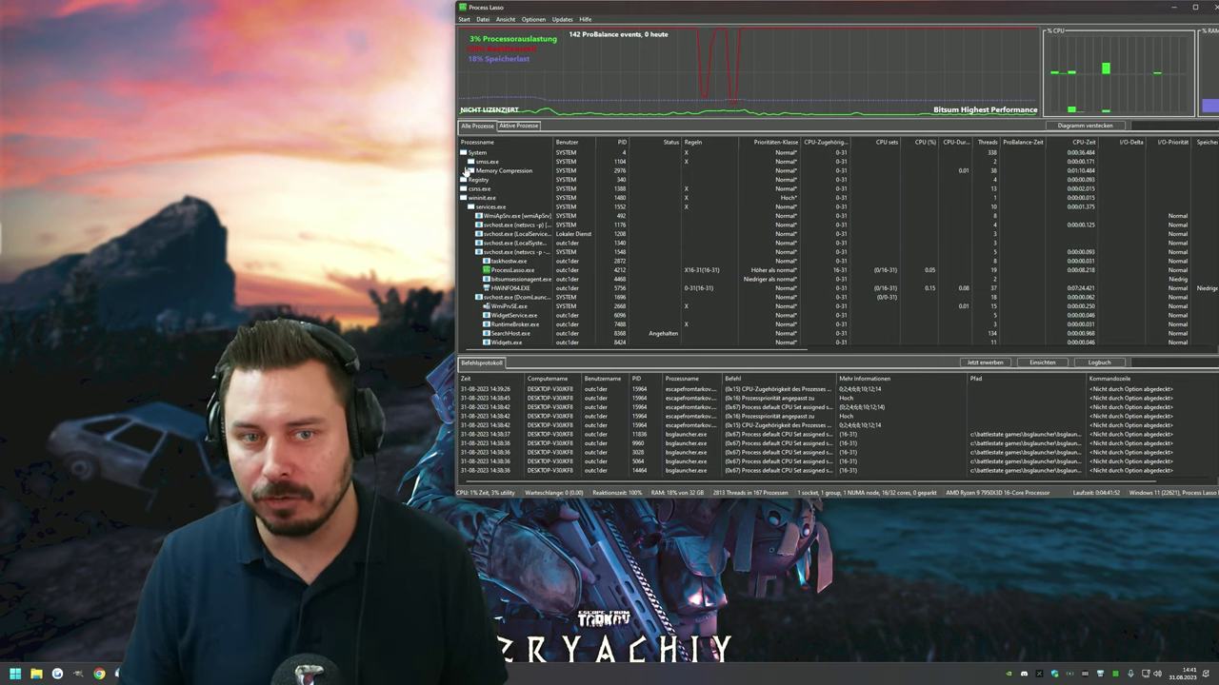
In Process Lasso, list the active processes and inspect the permanent CPU affinity selection of EscapeFromTarkov.exe, leaving it unmodified
click(517, 126)
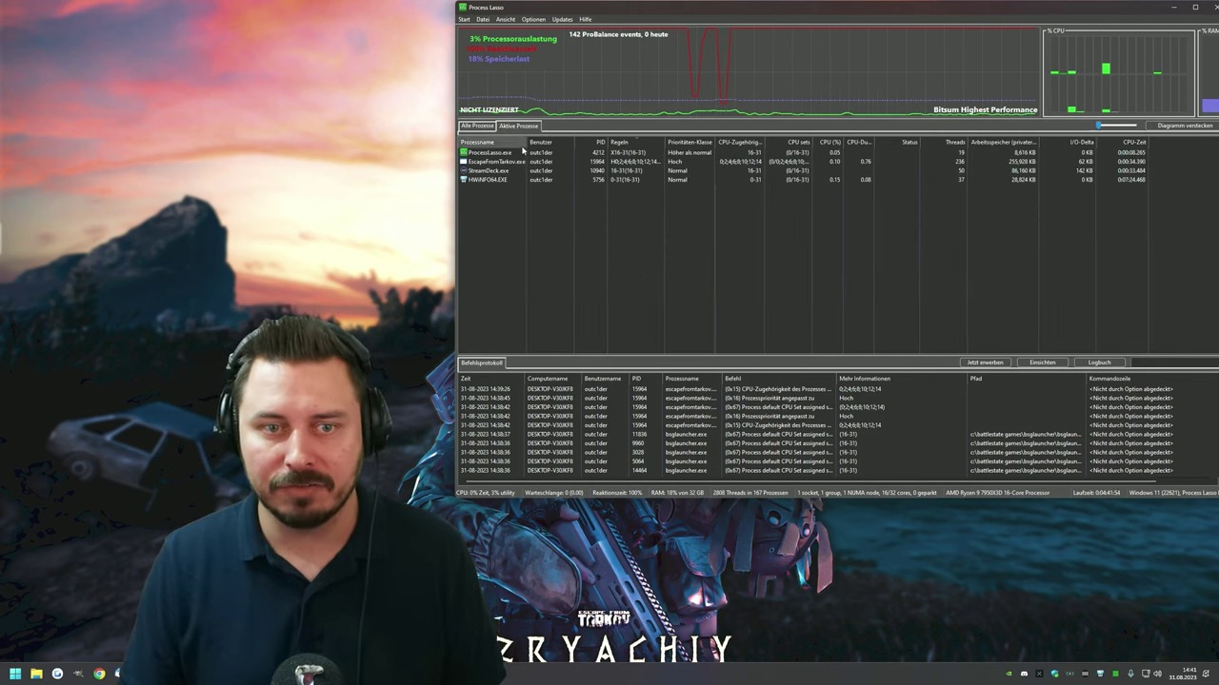
click(512, 162)
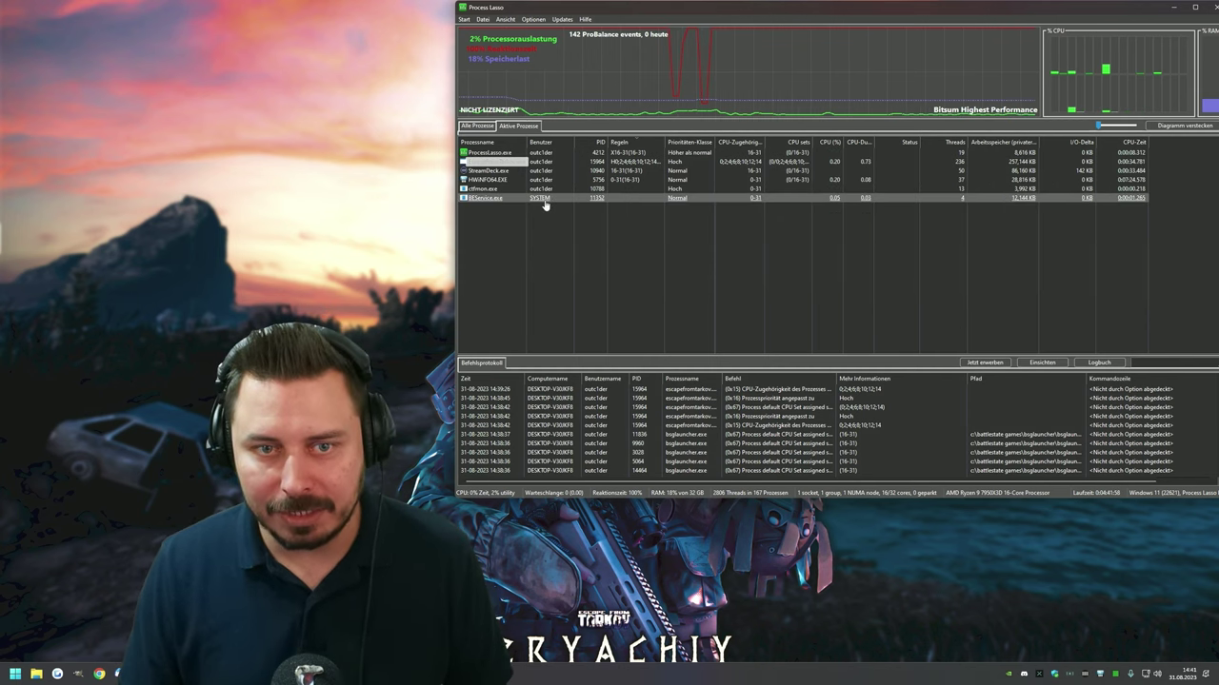
right_click(501, 177)
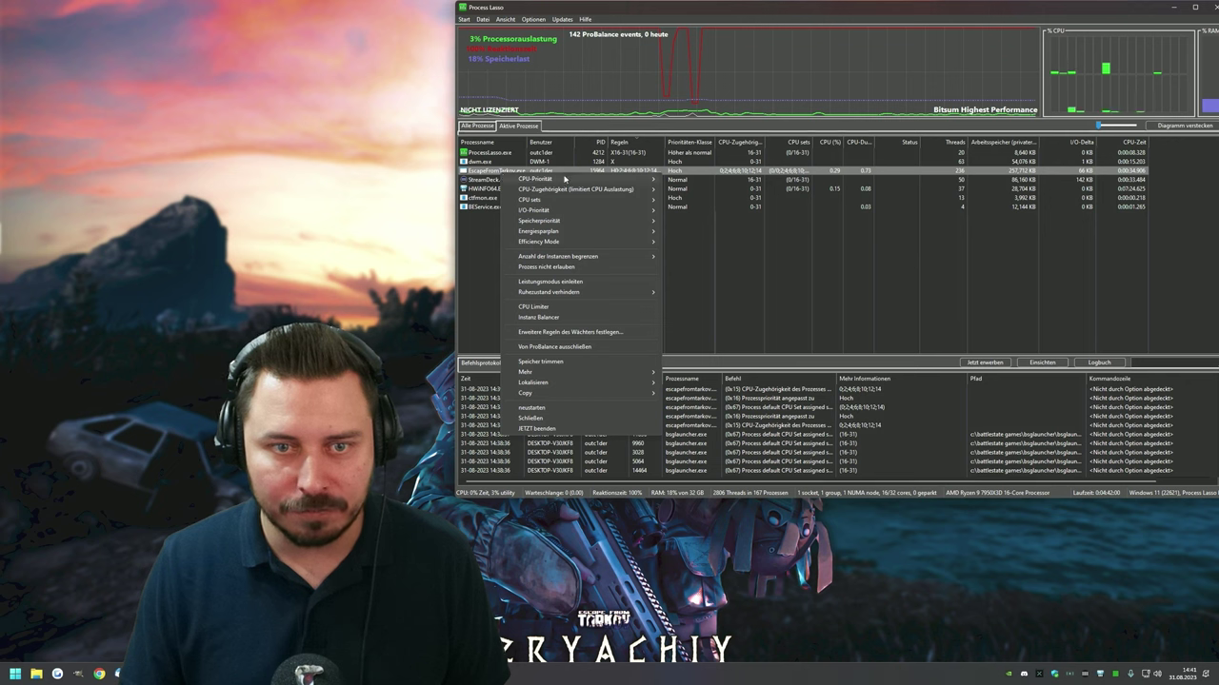
mouse_move(560, 190)
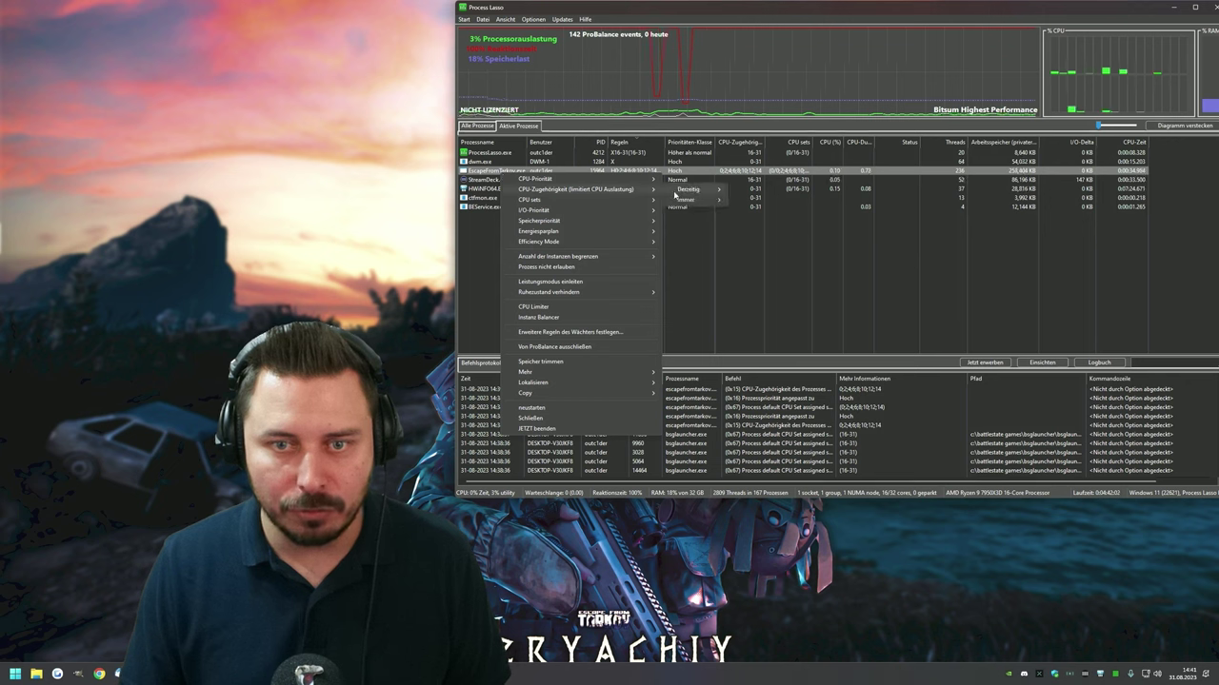
mouse_move(686, 201)
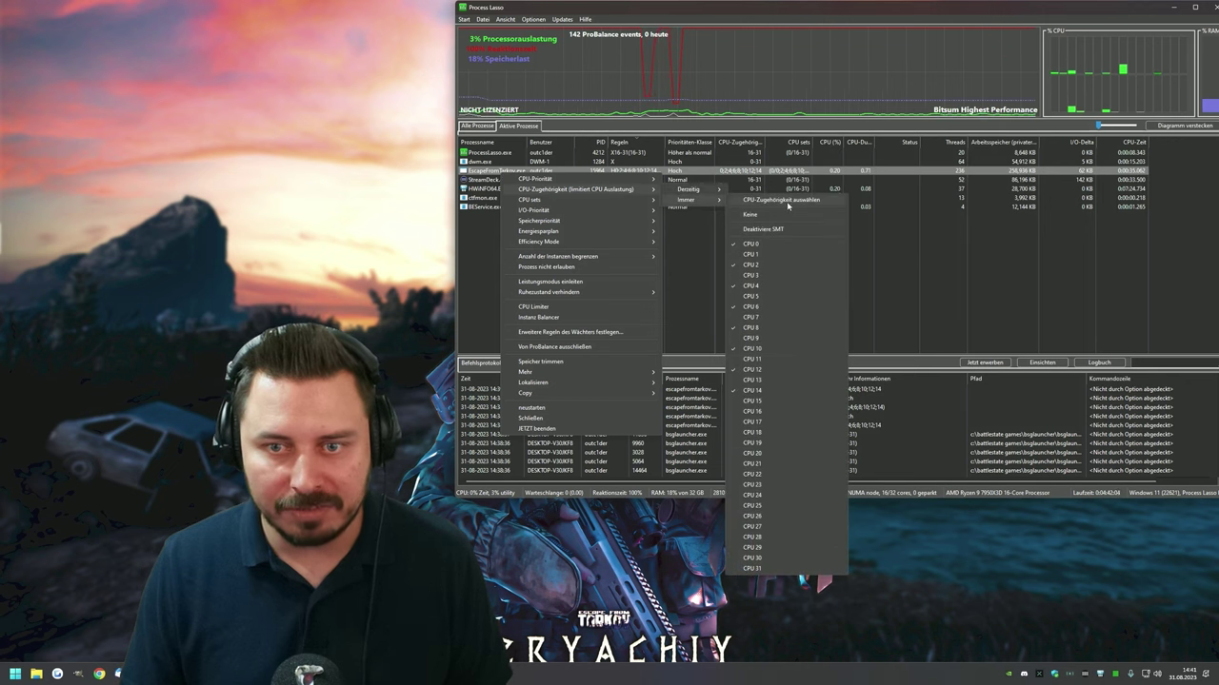
click(781, 200)
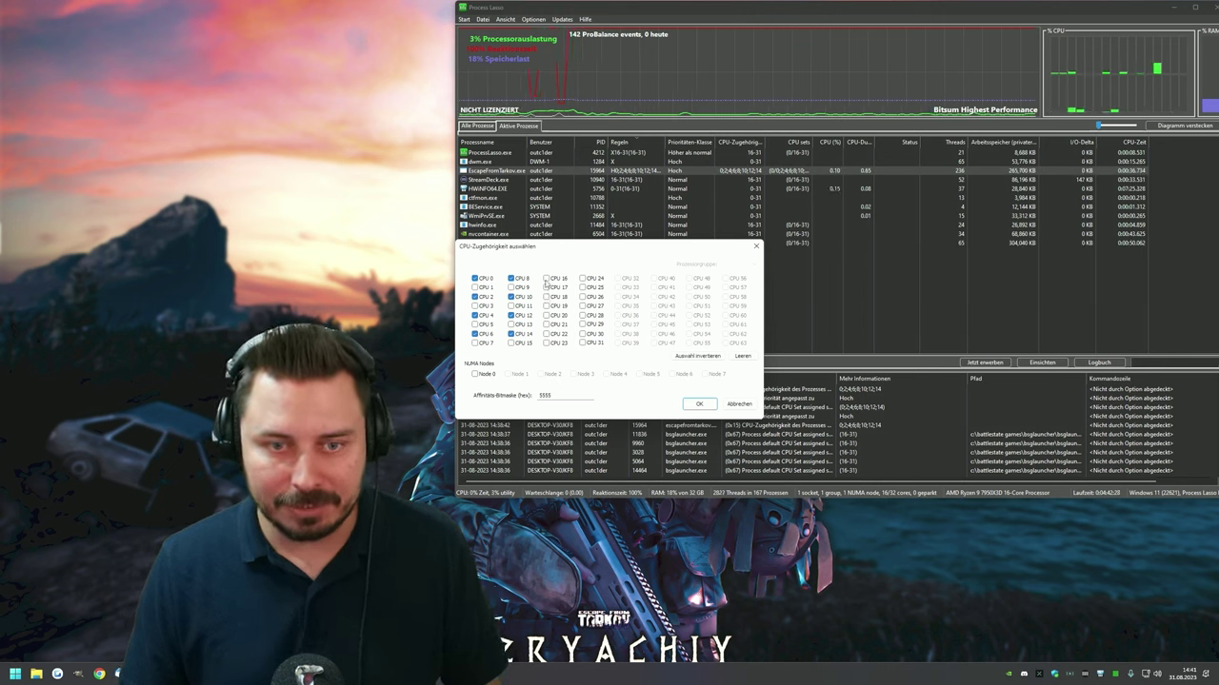
click(756, 246)
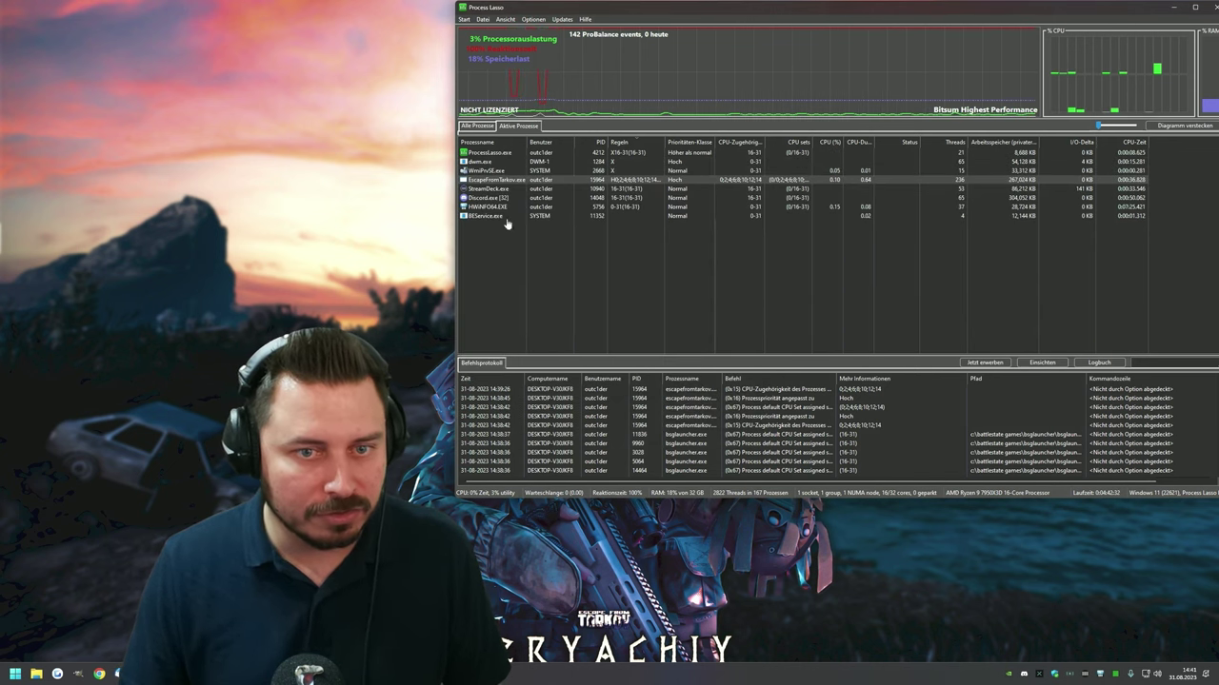
Inspect which CPU cores are permanently assigned to StreamDeck.exe and dismiss the affinity selection without saving
right_click(503, 189)
mouse_move(571, 207)
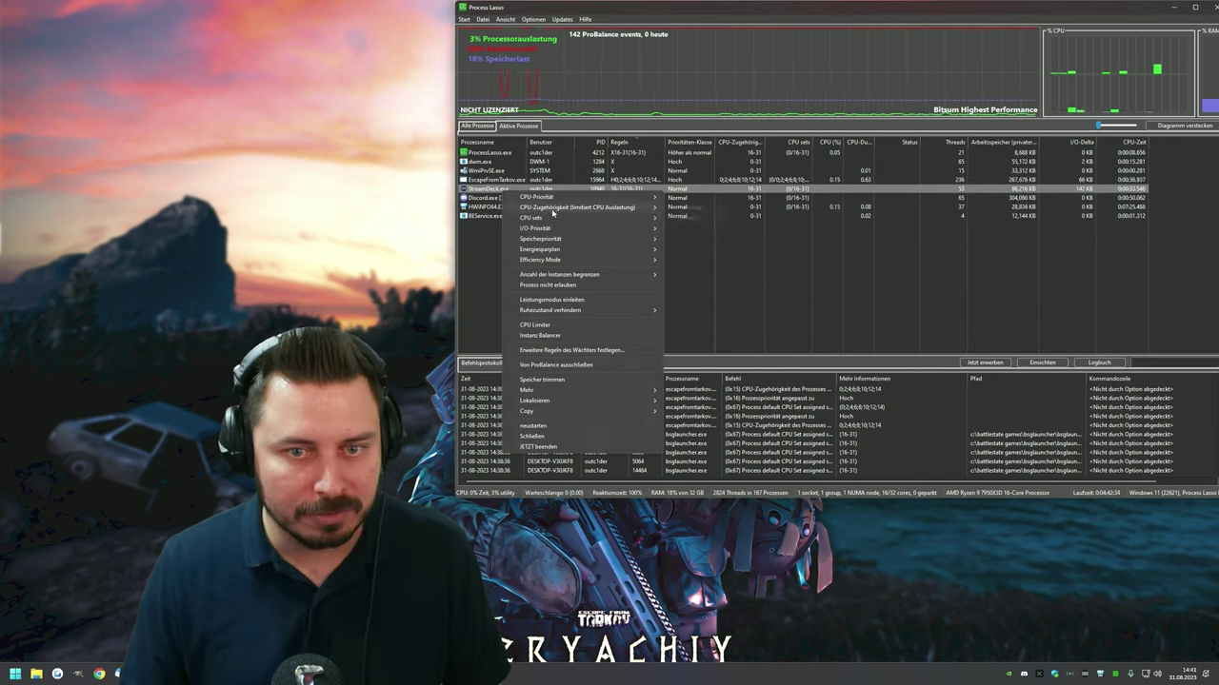
mouse_move(715, 208)
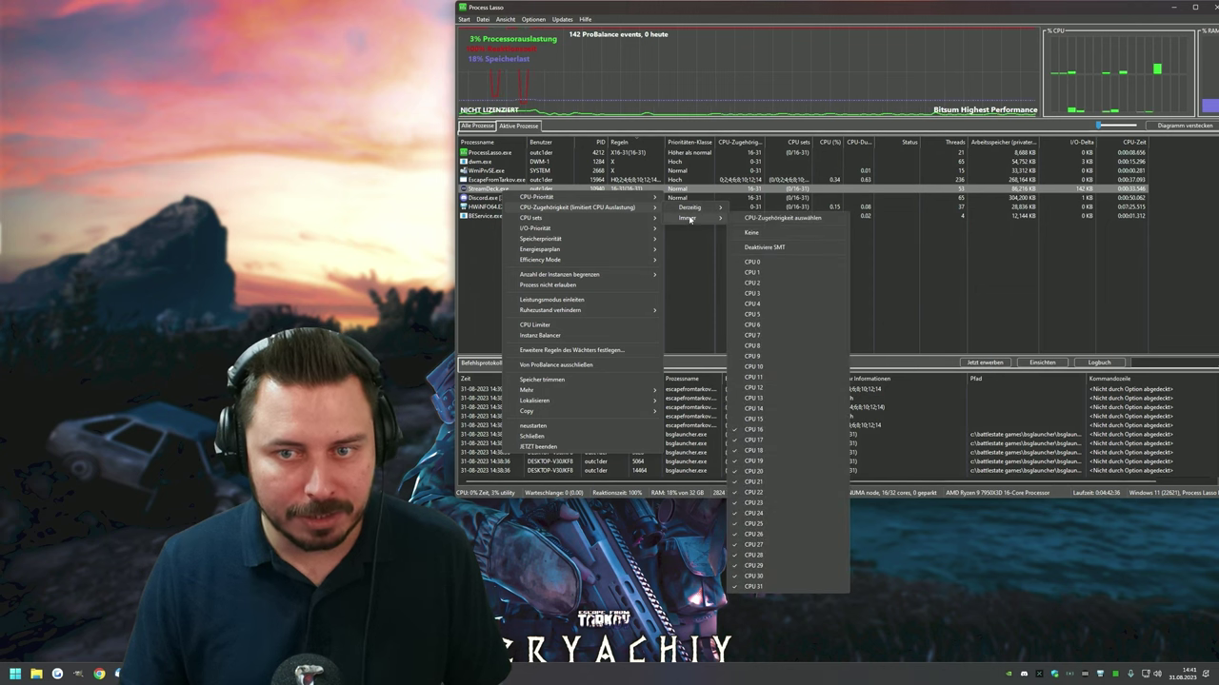
click(779, 208)
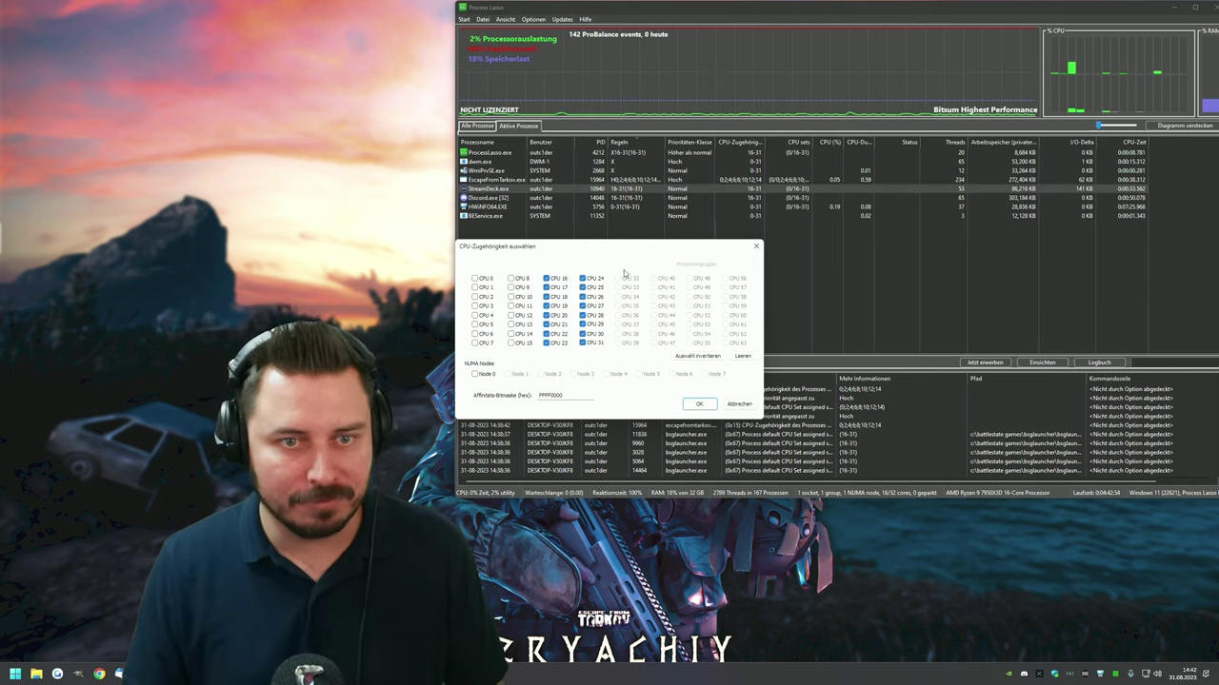
key(Escape)
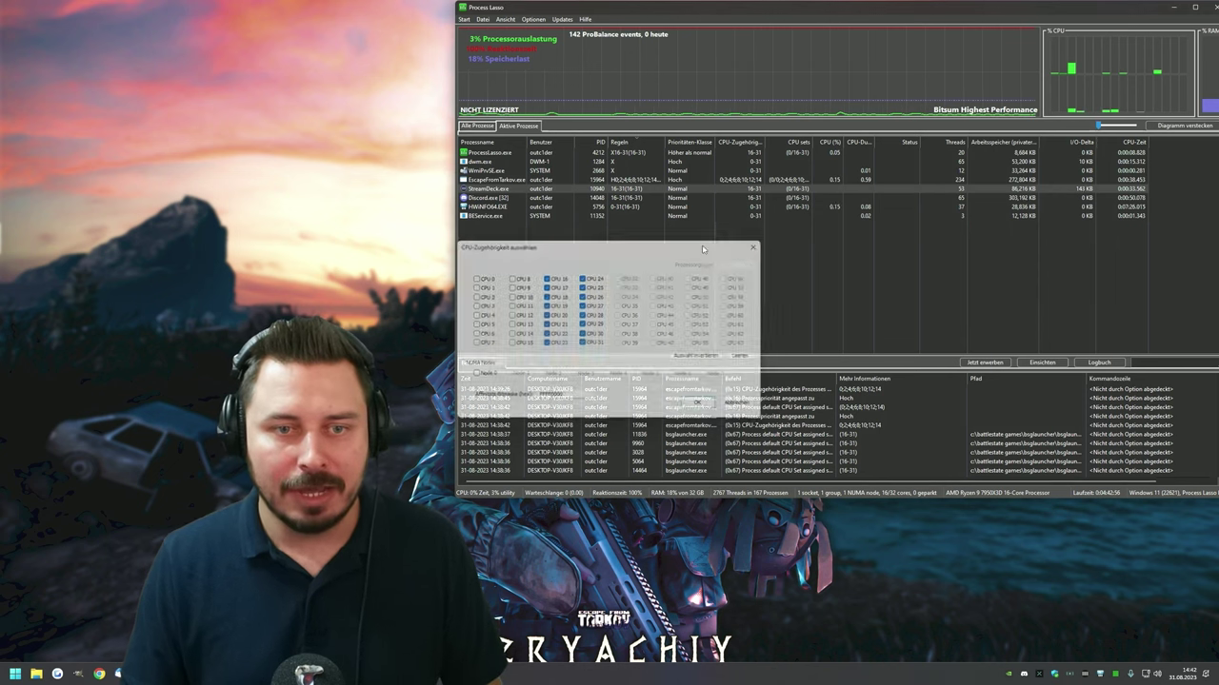
Recheck the core selection in the permanent CPU affinity dialog for EscapeFromTarkov.exe and cancel it
right_click(515, 170)
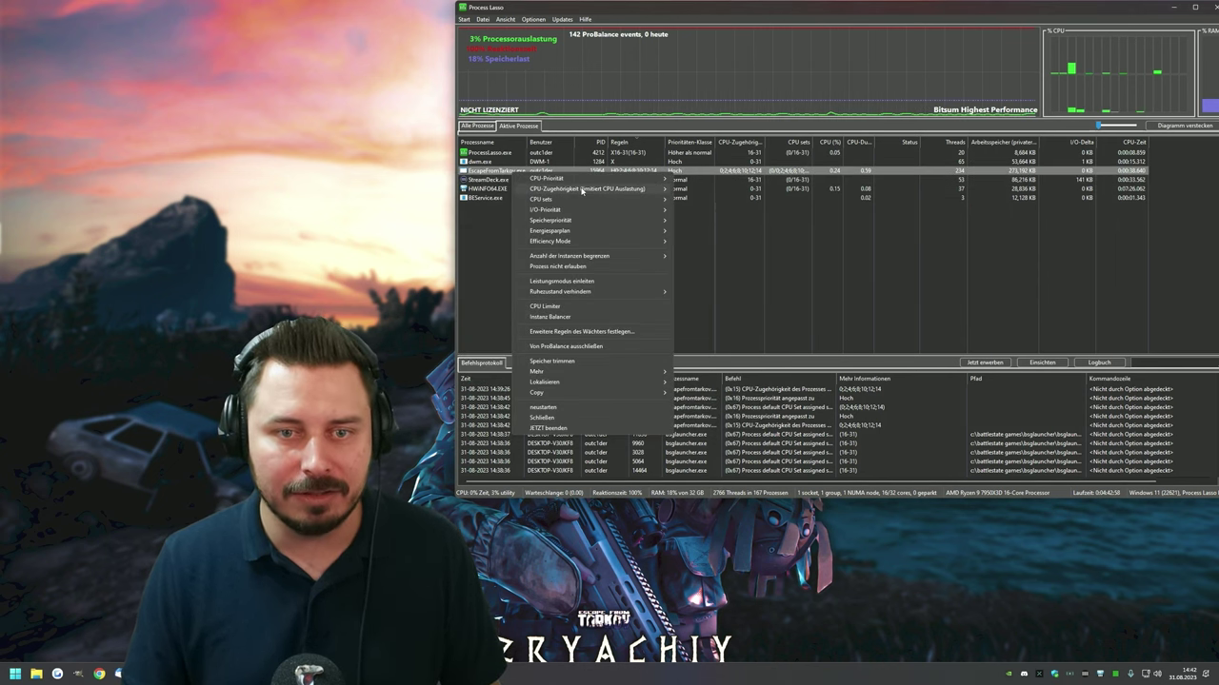
mouse_move(657, 189)
mouse_move(711, 202)
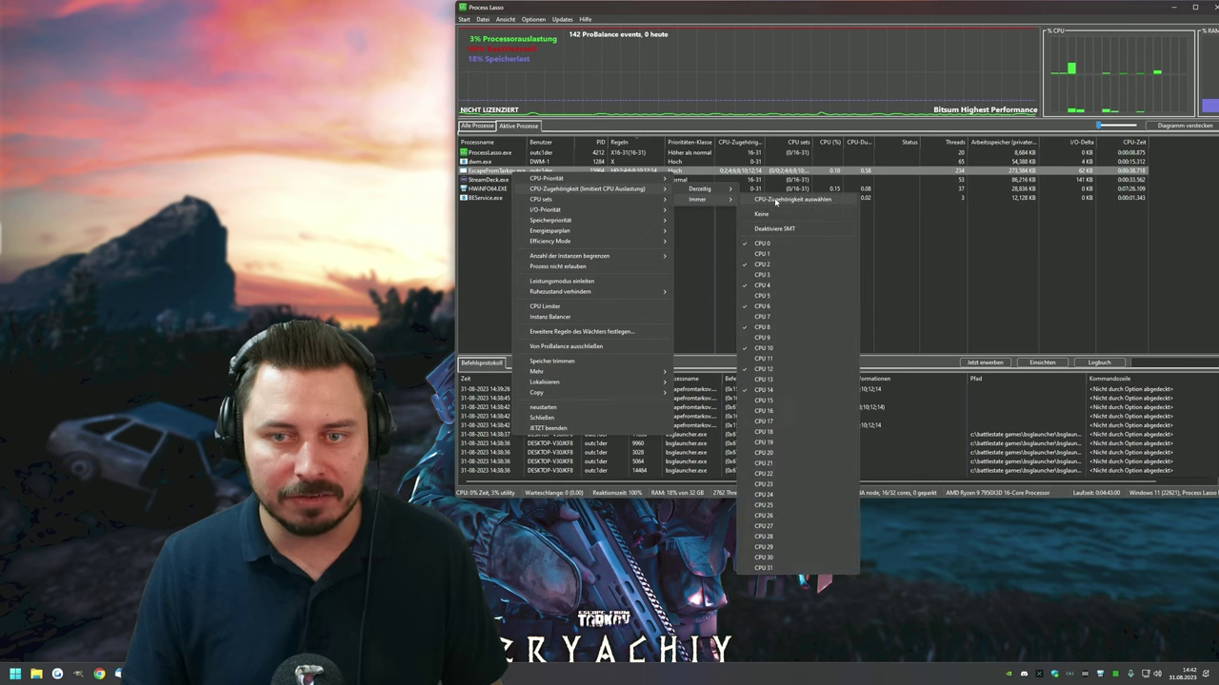
click(762, 199)
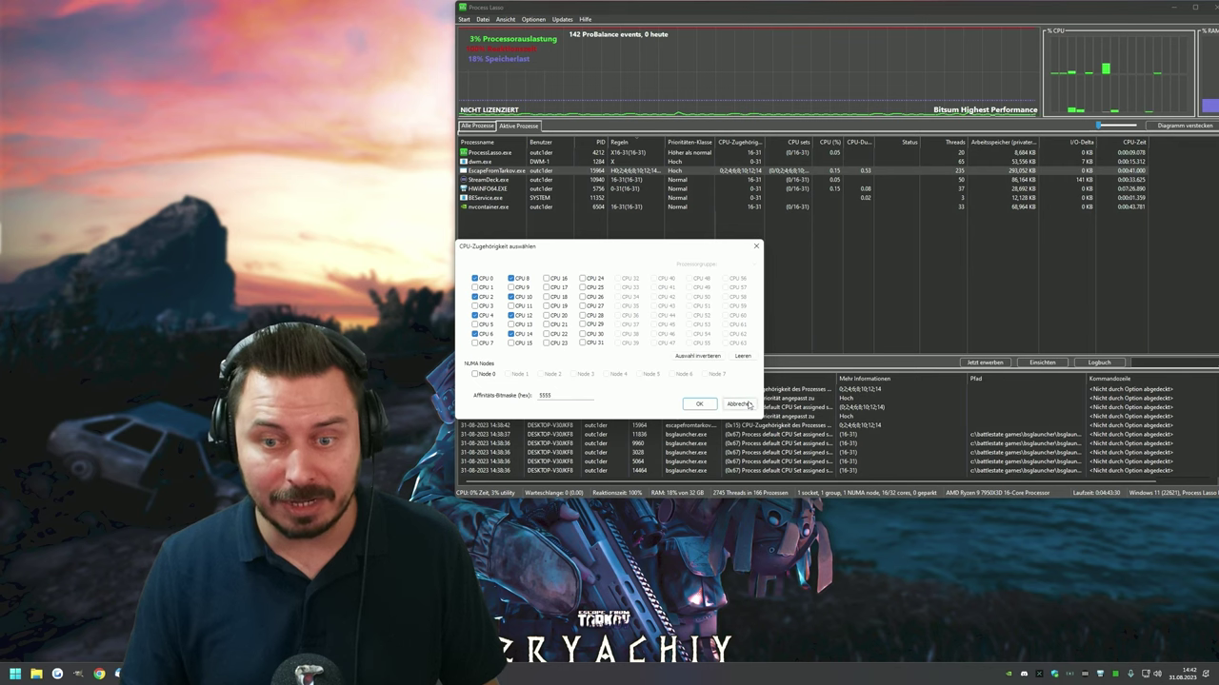
click(739, 403)
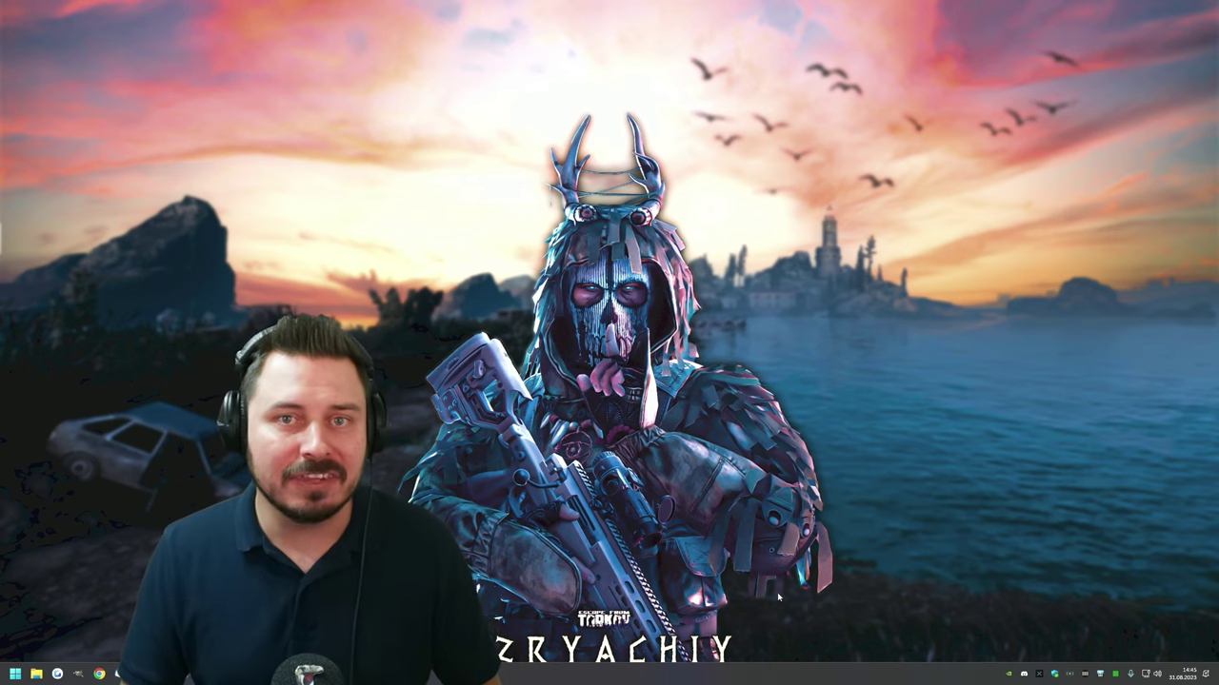
Open Task Manager, check the memory speed and slot usage in the performance data, and close it
right_click(738, 680)
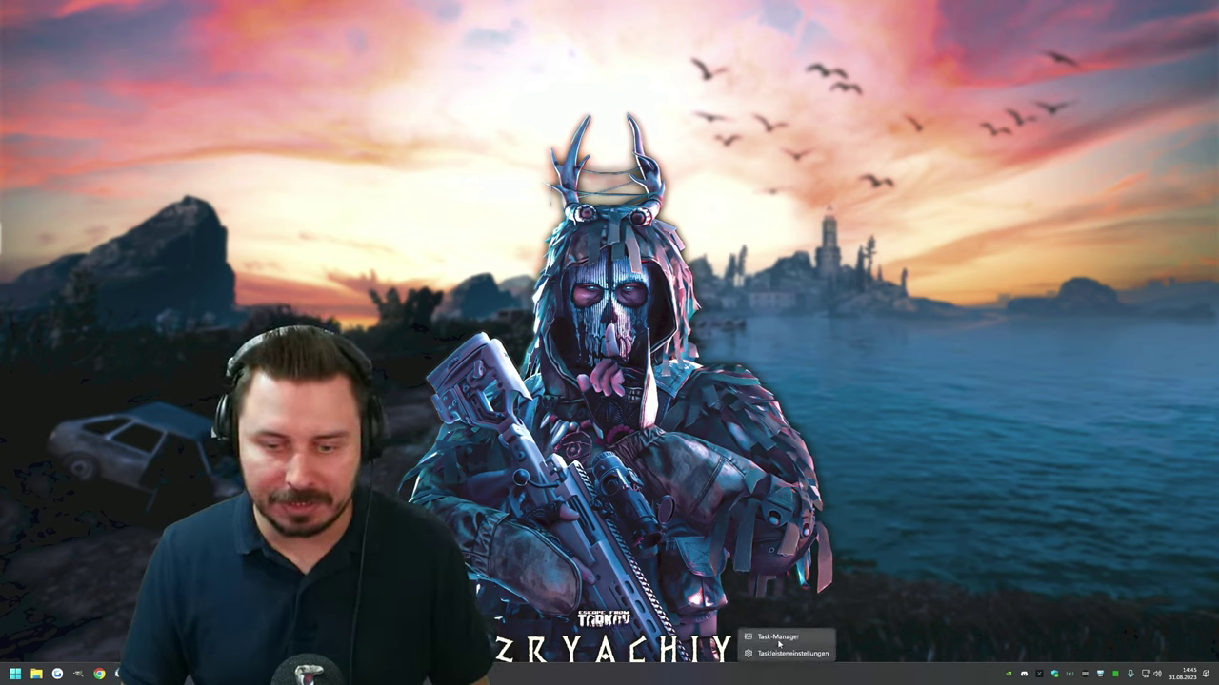
click(776, 629)
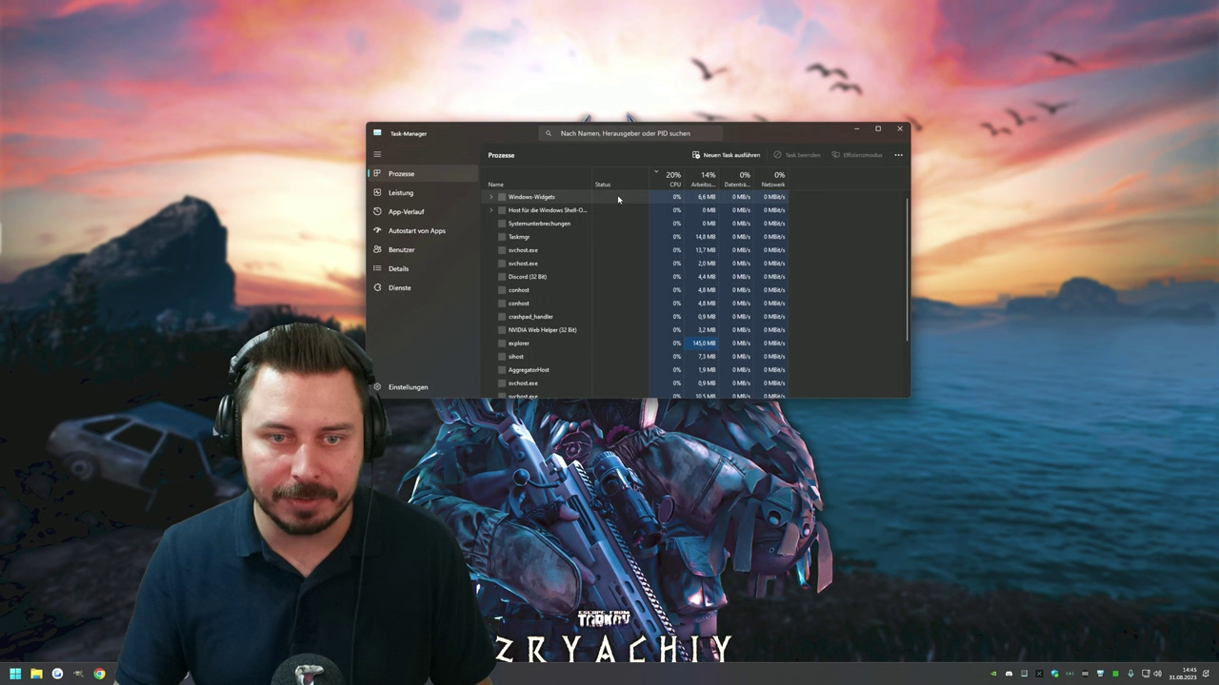
click(403, 197)
drag(479, 129, 633, 116)
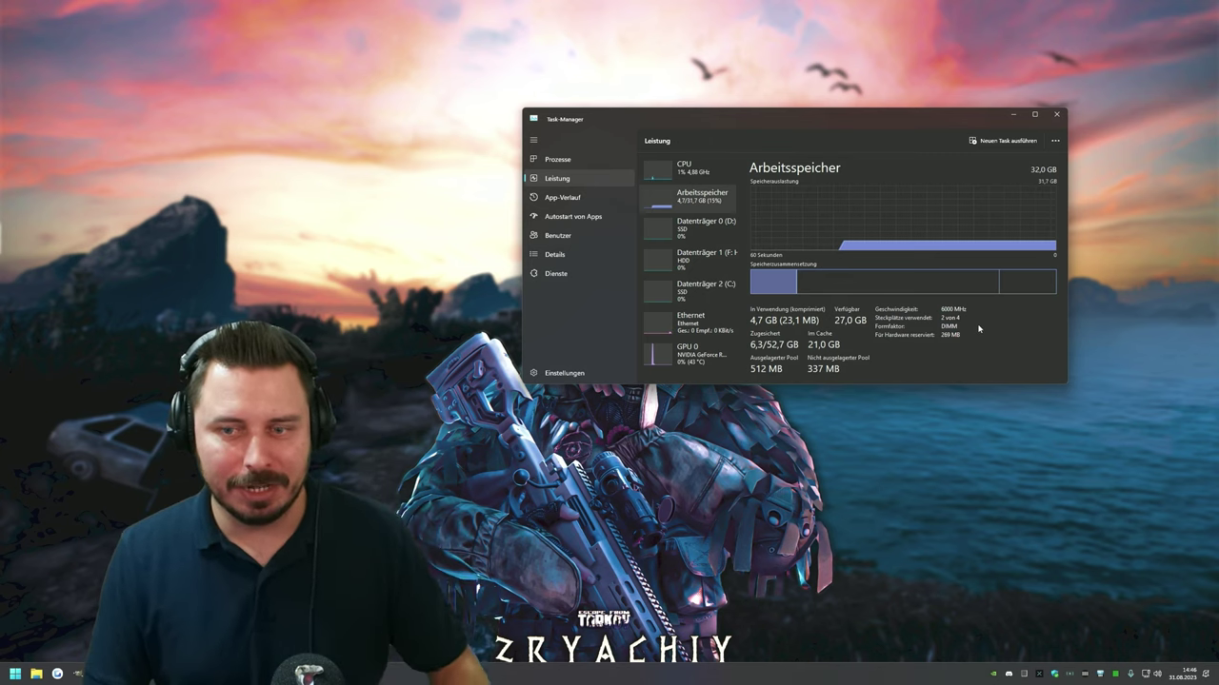
click(1056, 115)
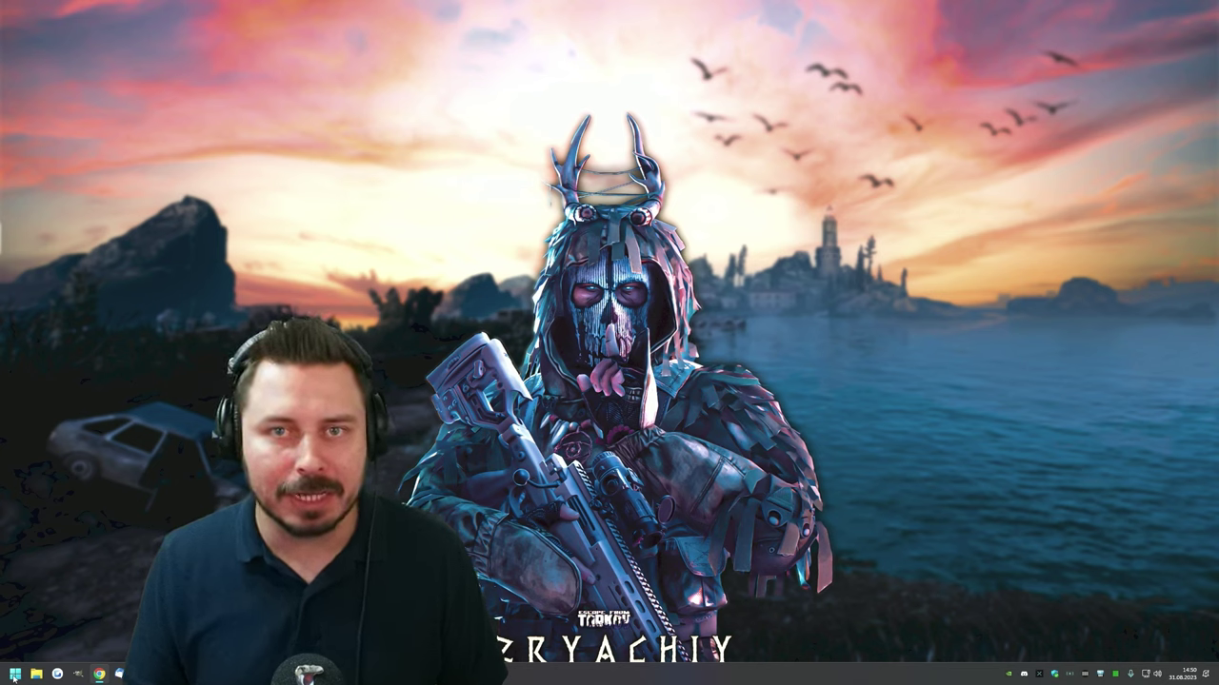
Search Windows for "erwe", open the advanced system properties and move the dialog to a clear area of the desktop
click(14, 675)
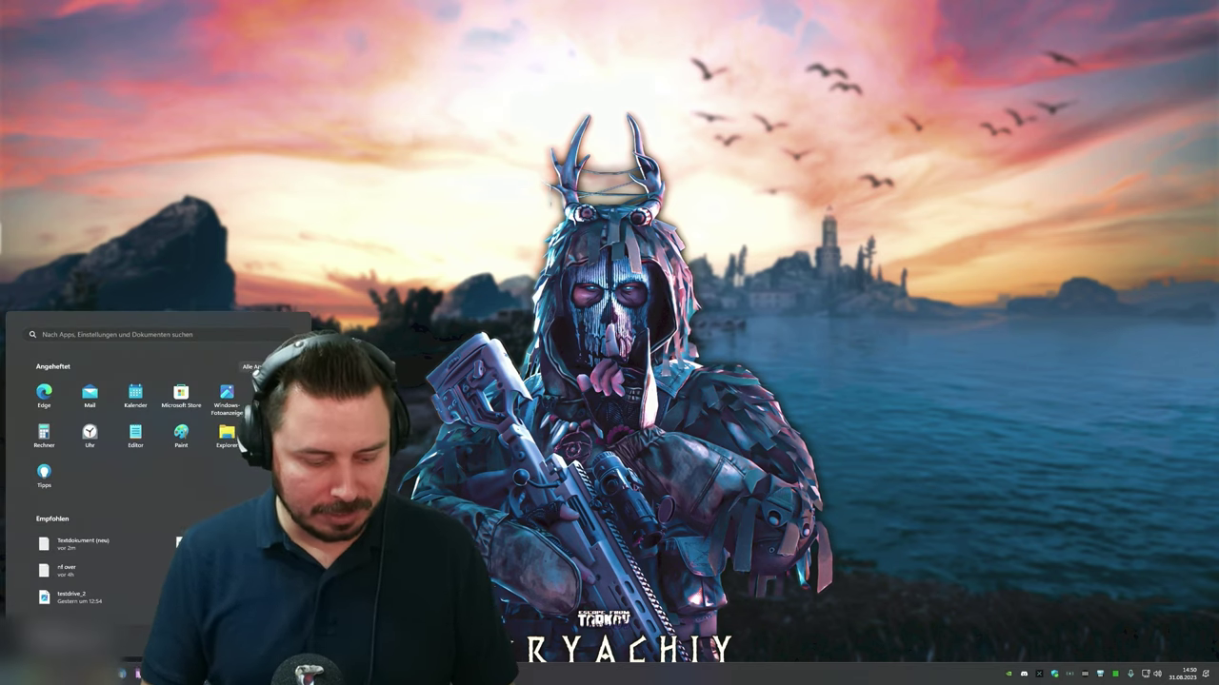
text(erwe)
key(Return)
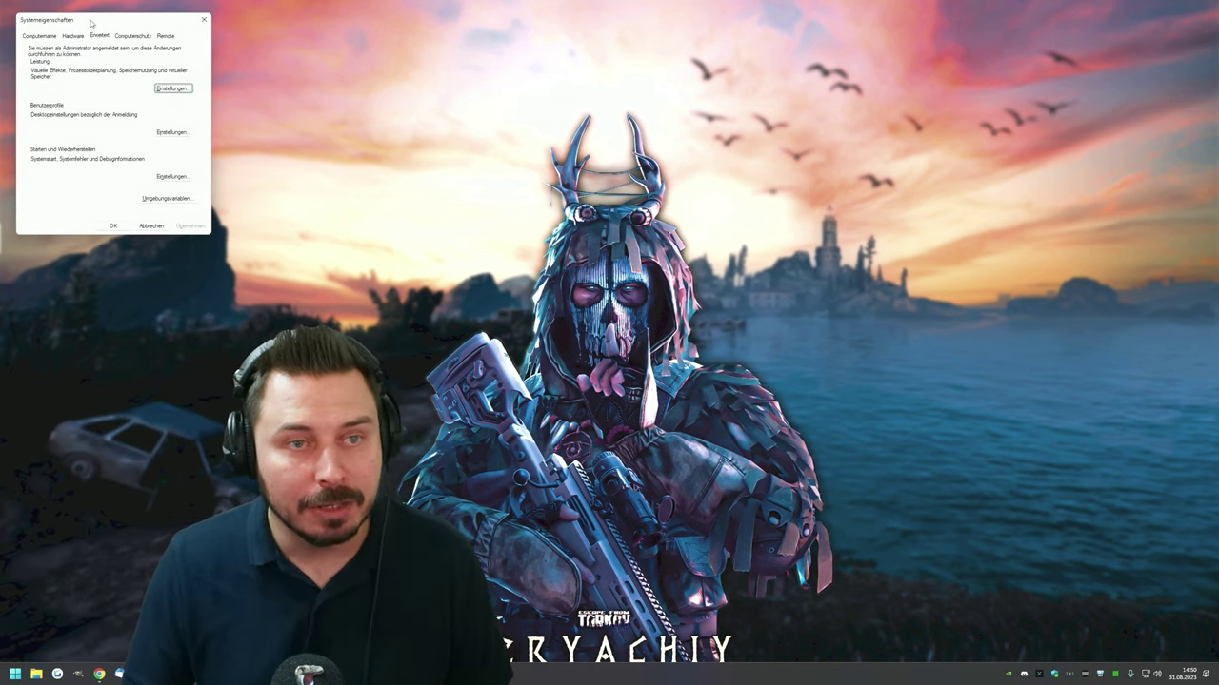
drag(91, 22, 817, 81)
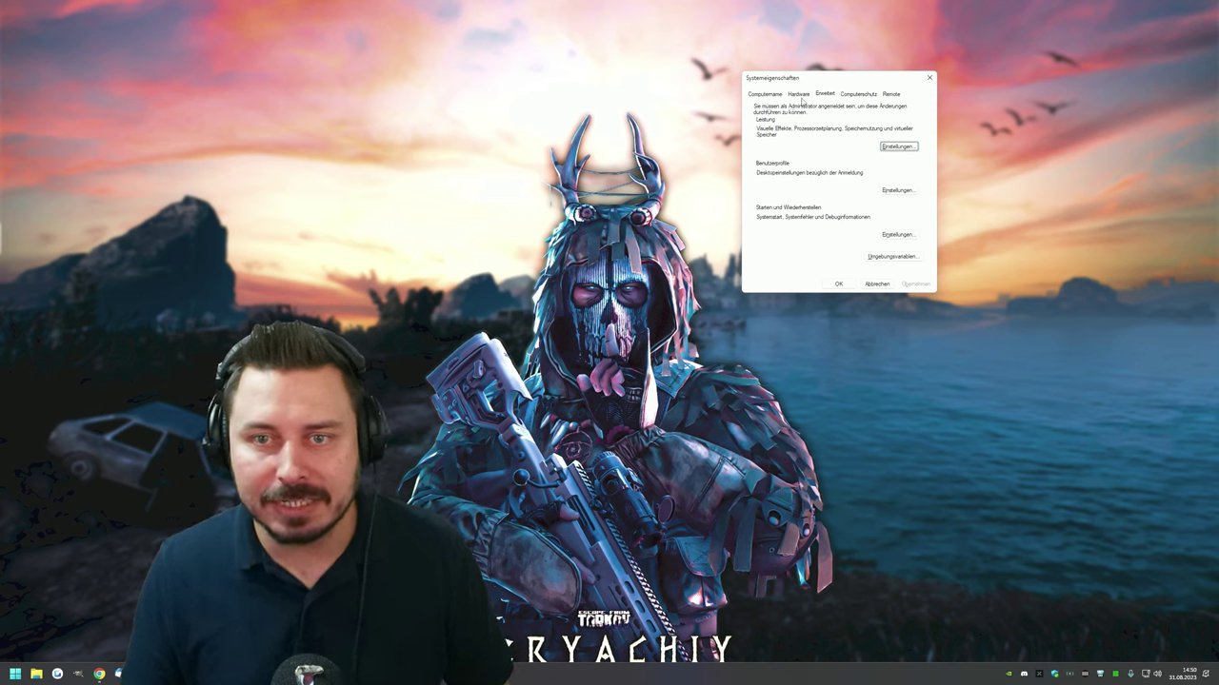
Open the performance options from the advanced system properties to examine their settings
click(826, 95)
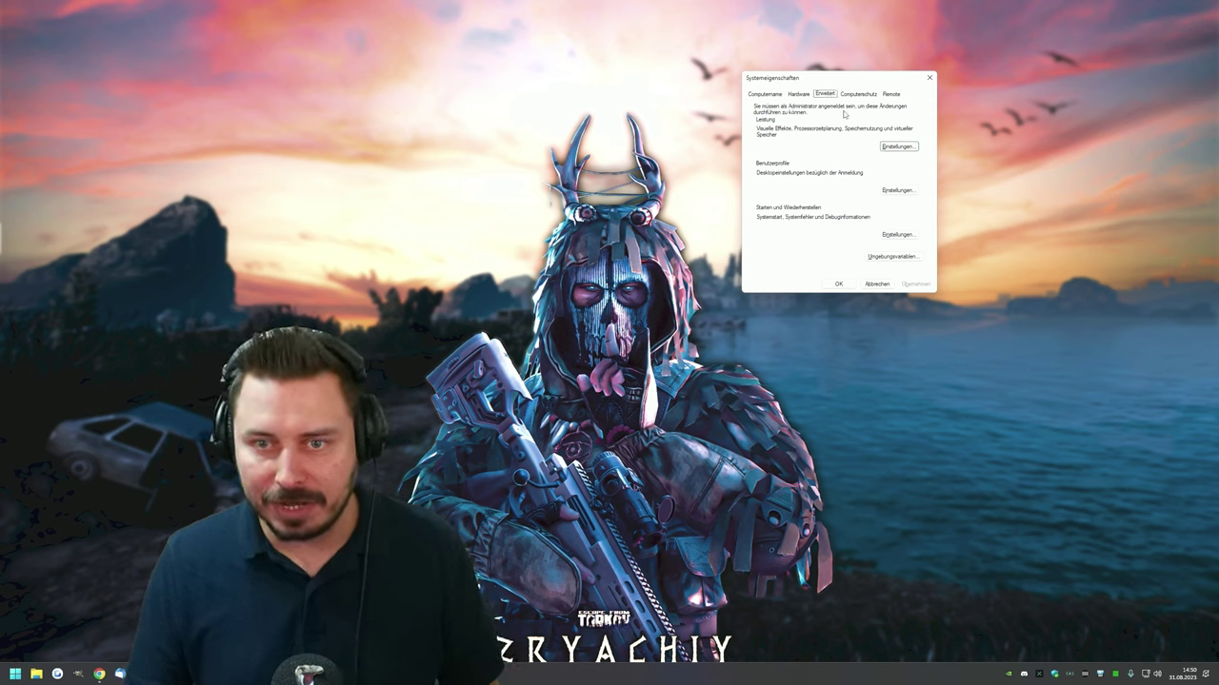
click(899, 148)
click(815, 130)
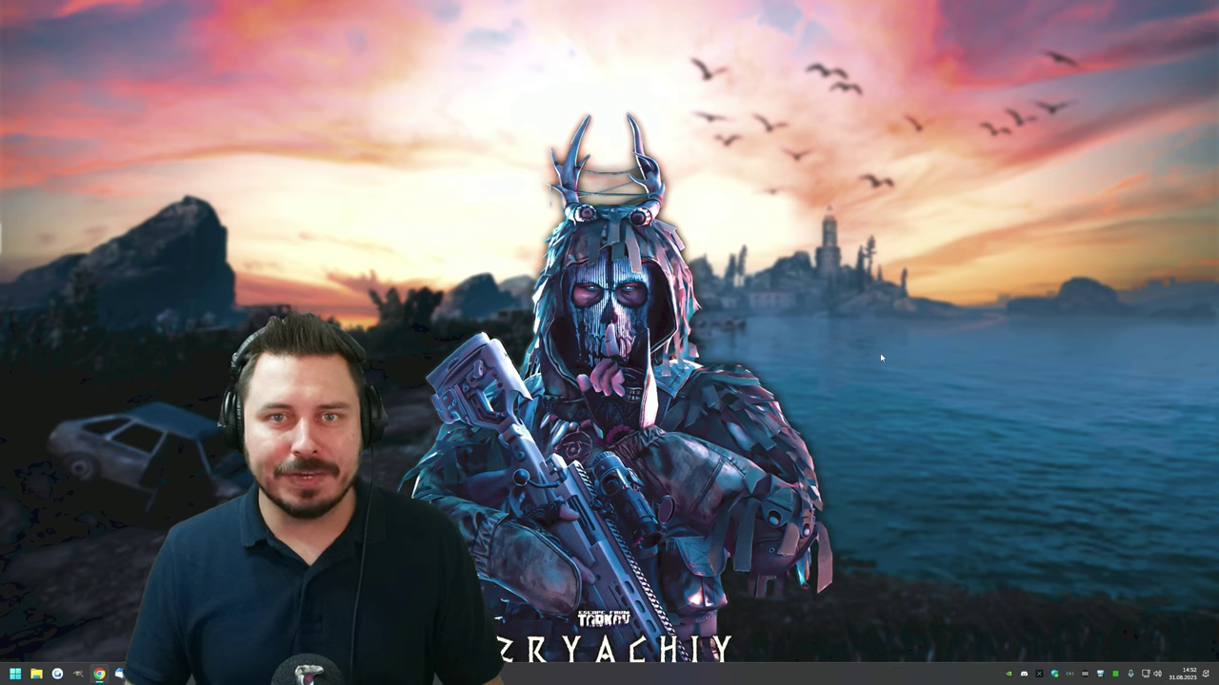
Search Windows for "grafik" and open the graphics settings (Grafikeinstellungen)
click(28, 668)
text(grafik)
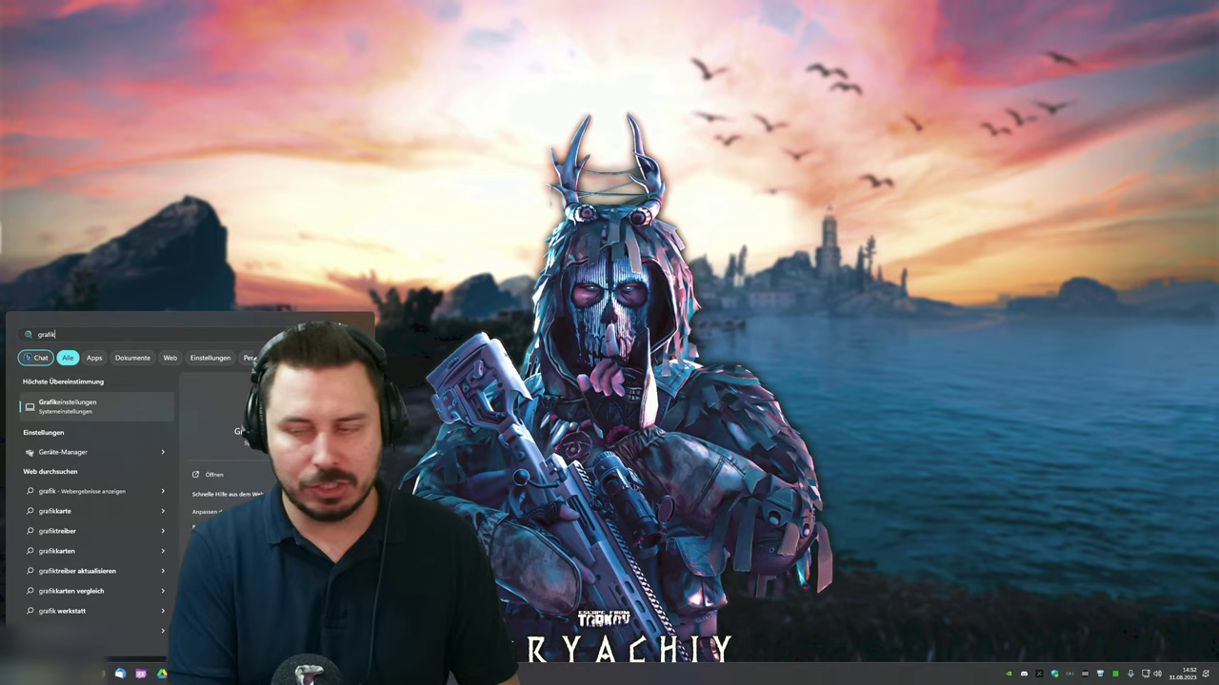
key(Return)
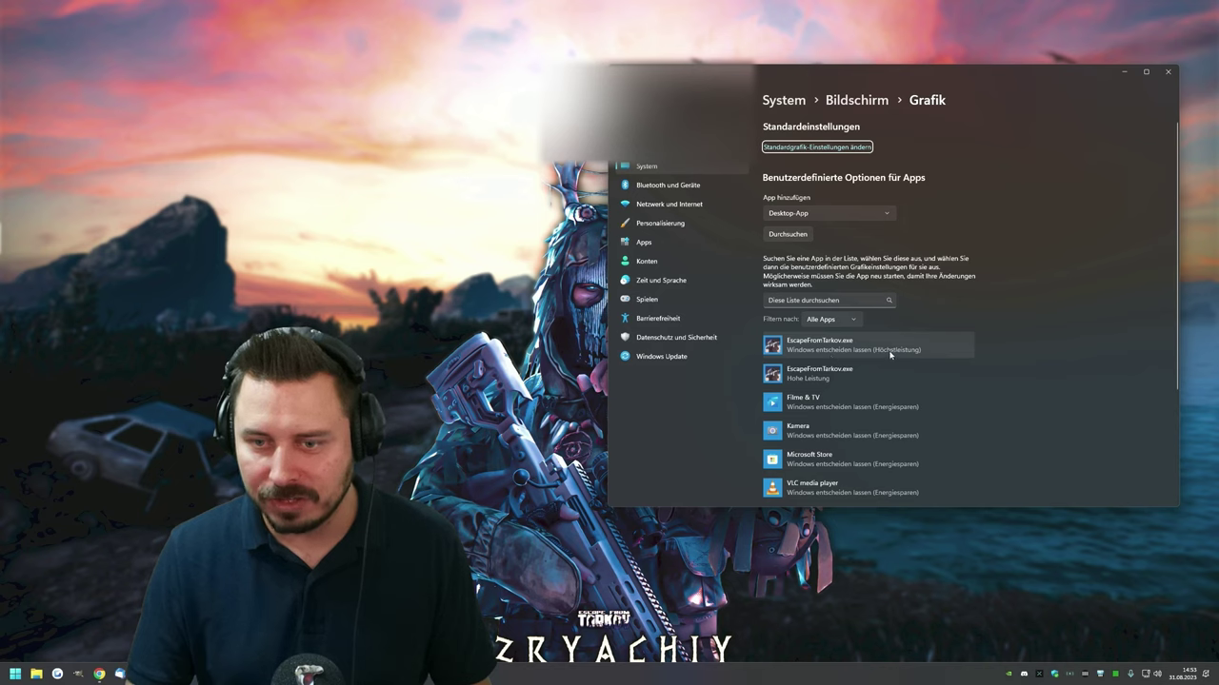
Check the graphics performance preference of EscapeFromTarkov.exe in C:\Battlestate Games\EFT and dismiss its options without saving
click(847, 376)
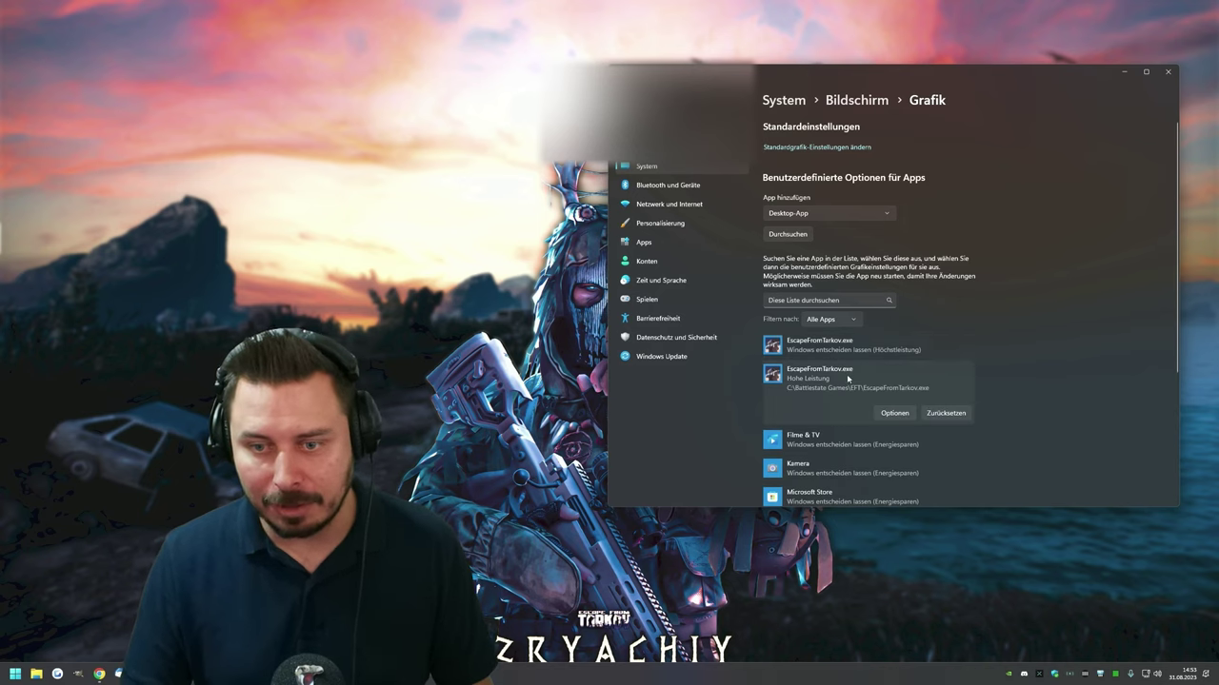
click(895, 413)
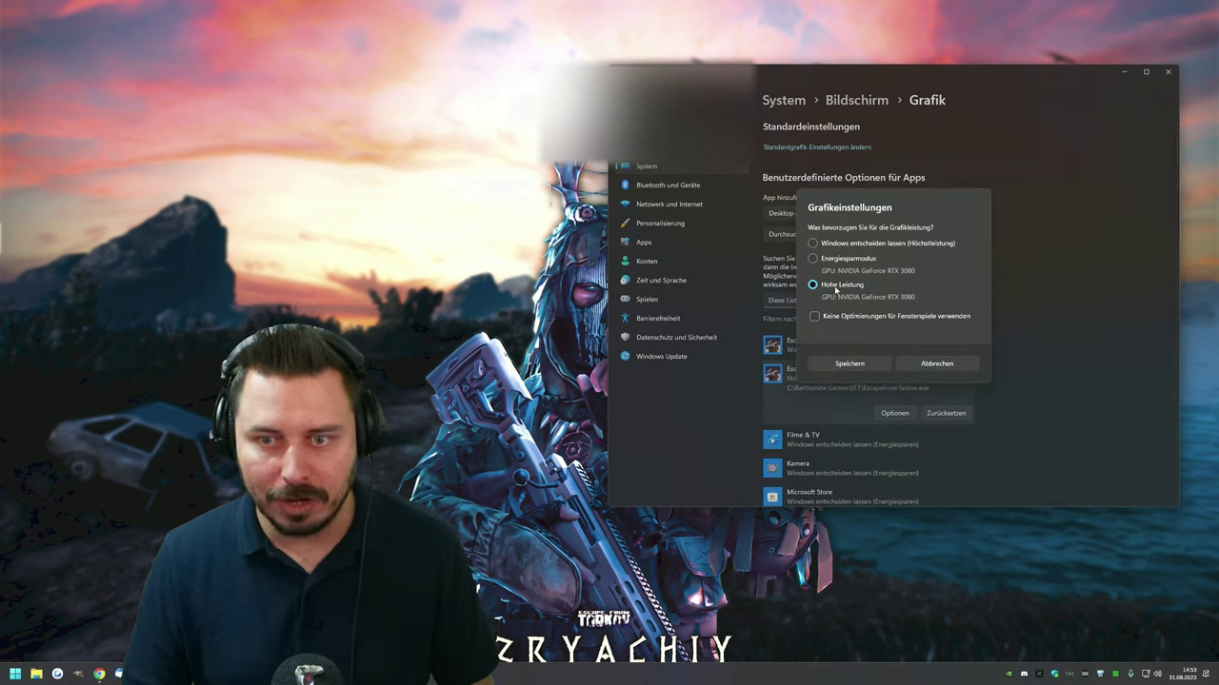
click(969, 368)
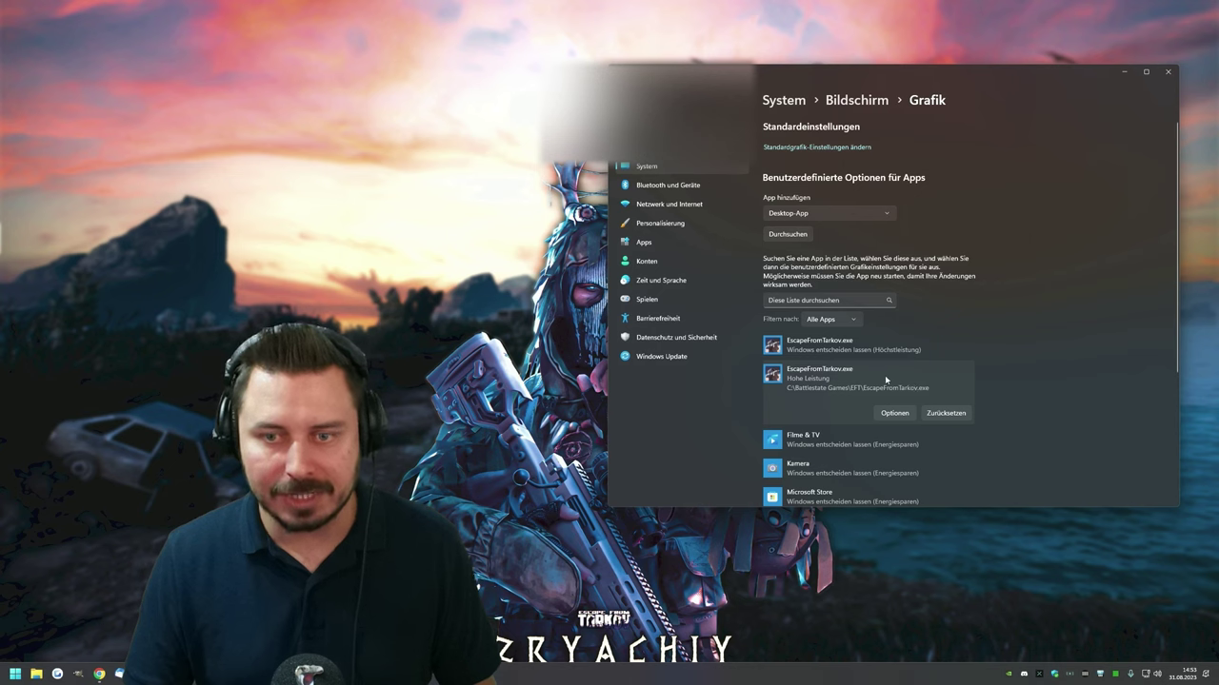
Review the default graphics settings and open the Game Mode settings (Einstellungen für Spielmodus) through the settings search
click(836, 148)
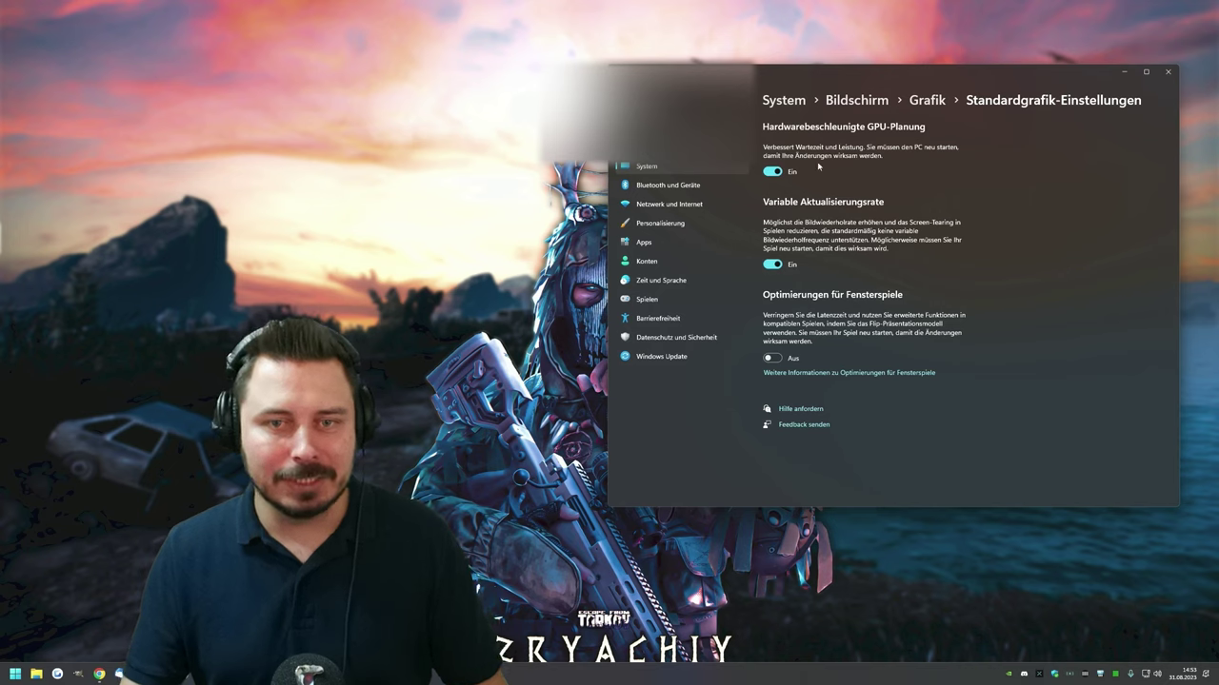
text(Grafik)
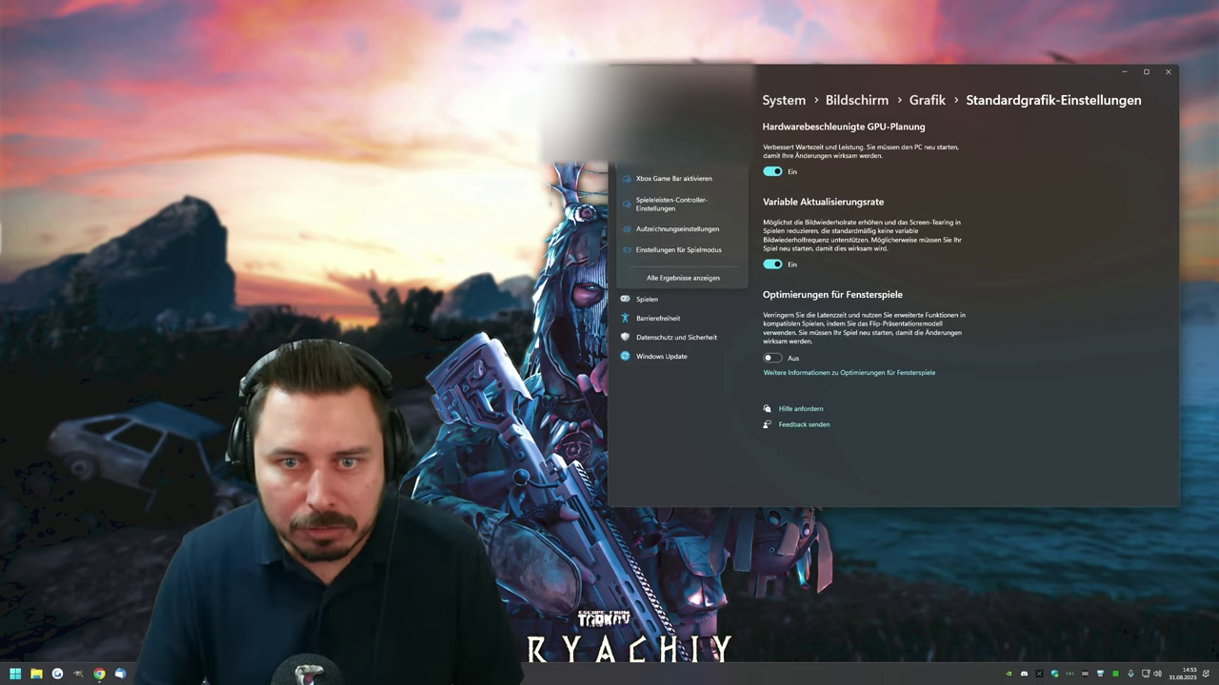
click(689, 252)
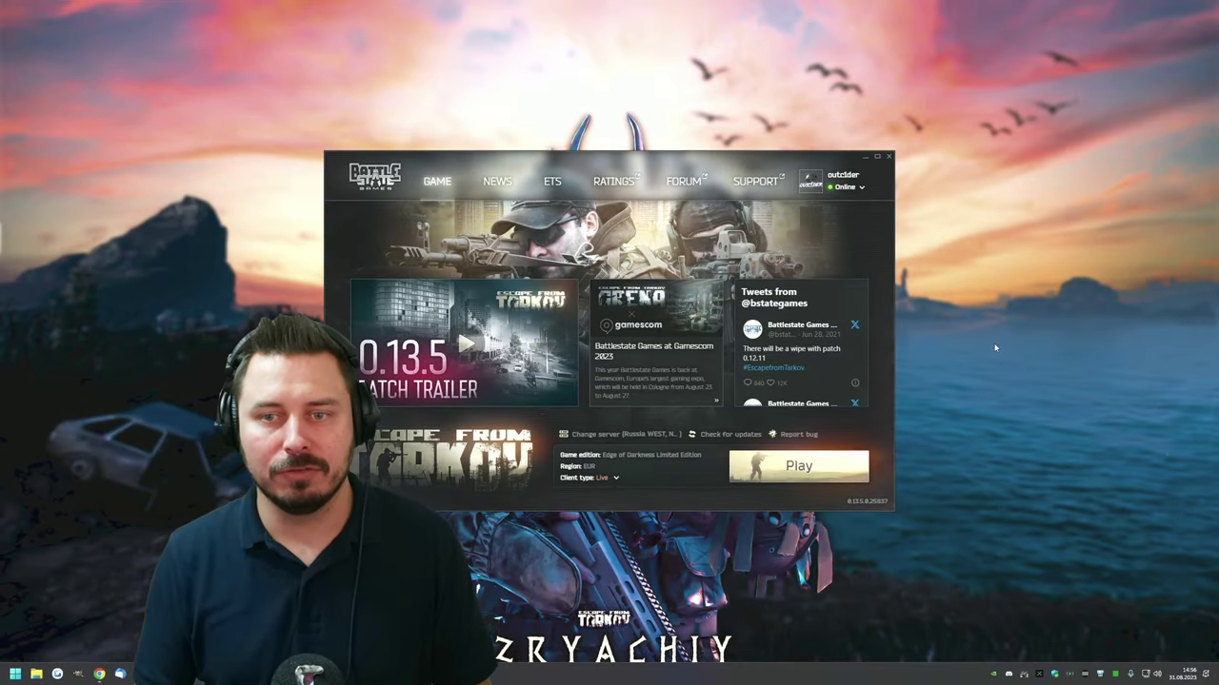
Clear the cache of the Battlestate Games launcher
click(859, 189)
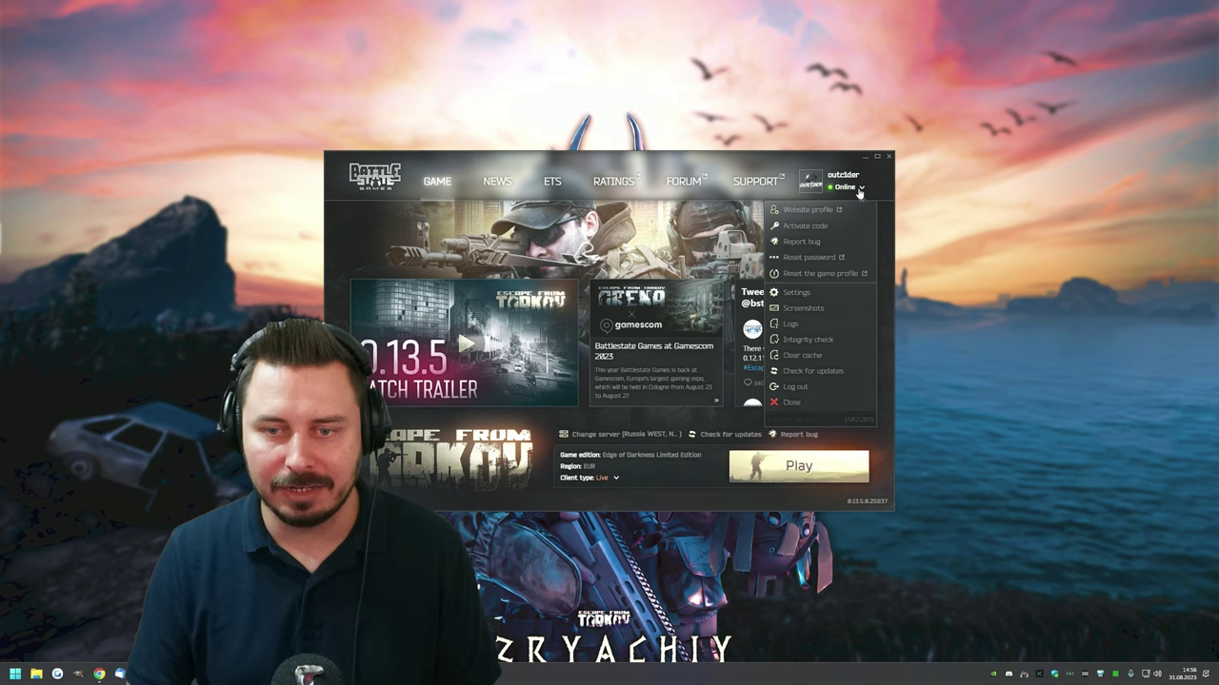
click(810, 358)
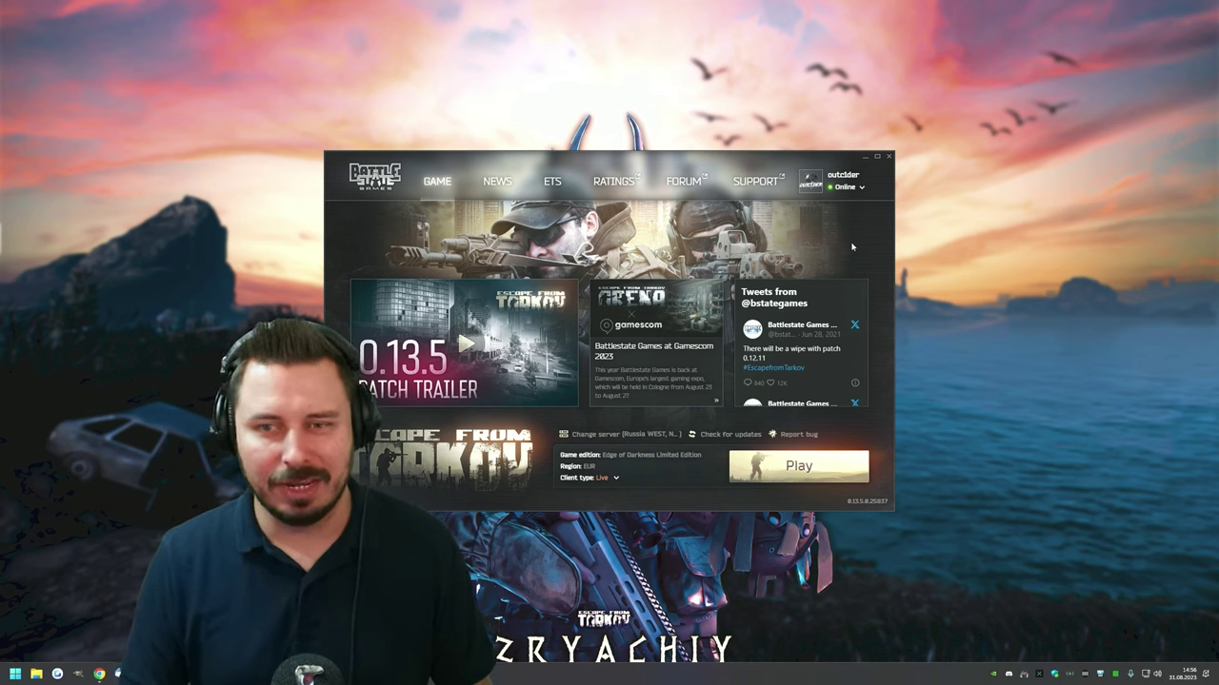
Search Windows for "daten", open Disk Cleanup (Datenträgerbereinigung) for System (C:) and move its window to a clear area of the desktop
click(25, 676)
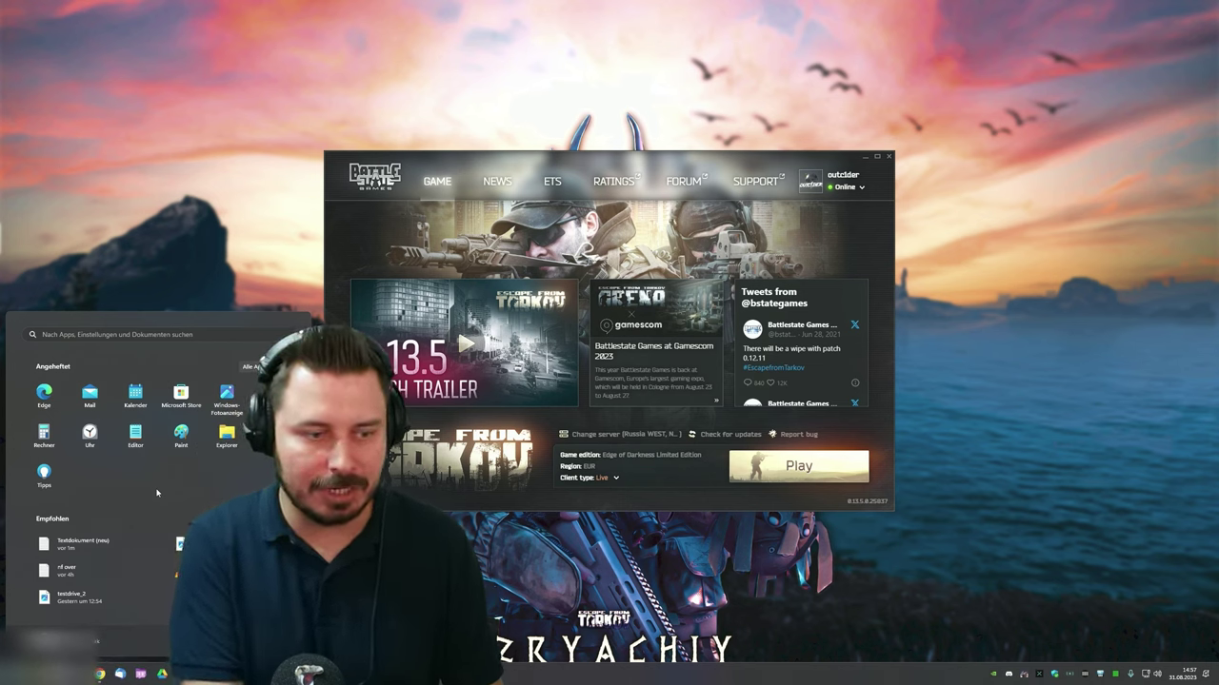
text(daten)
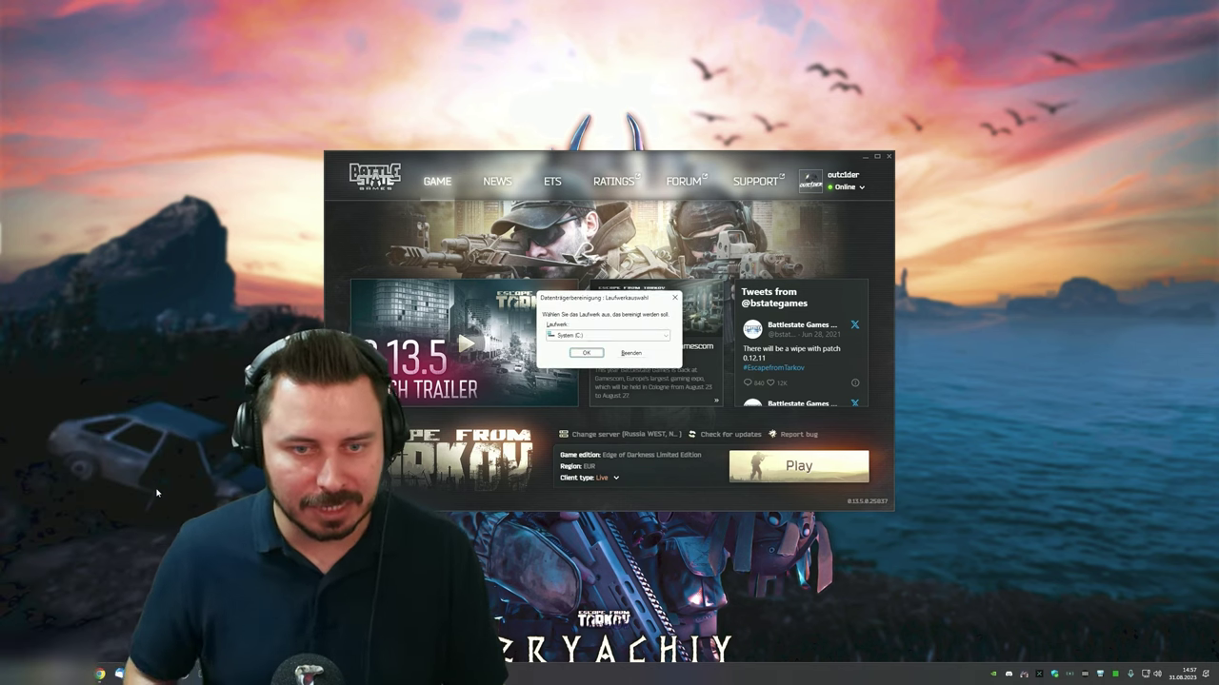
click(588, 355)
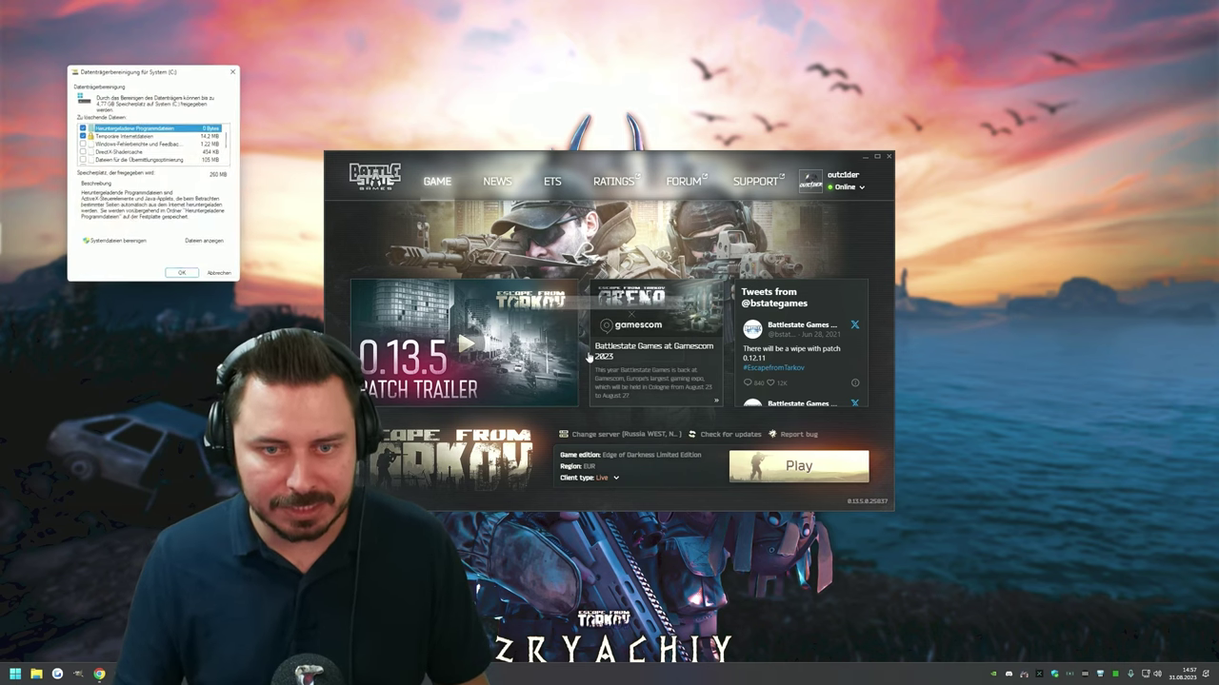
drag(141, 73, 1069, 143)
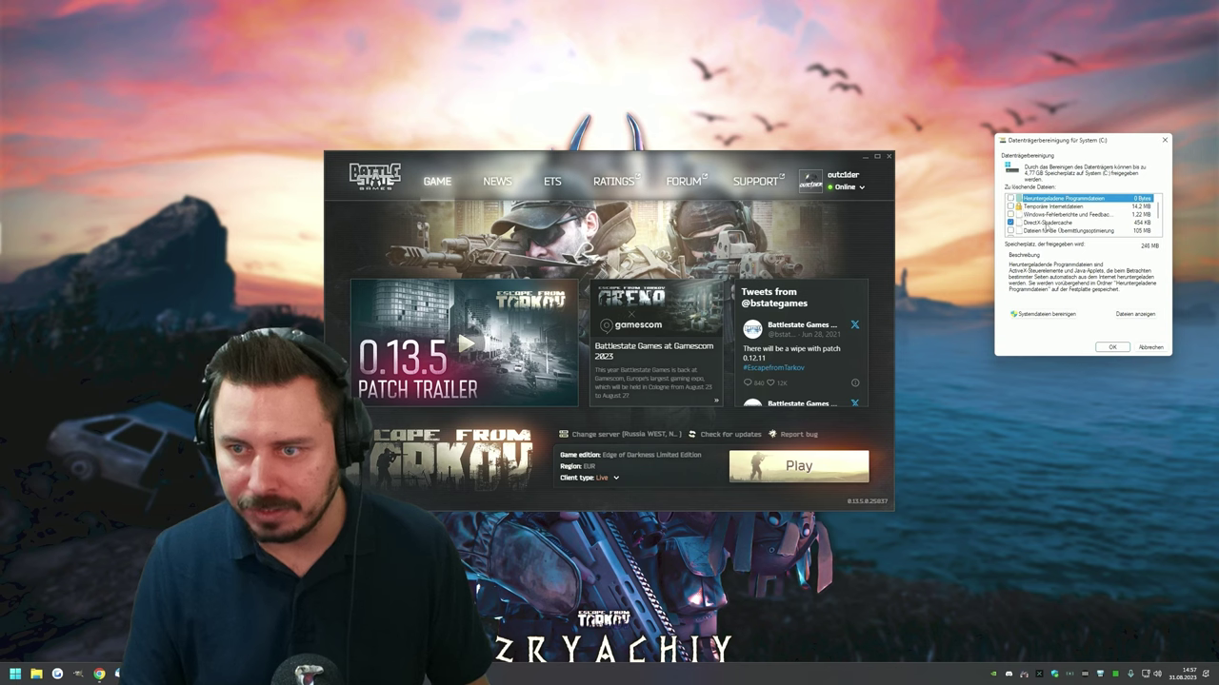
Leave only DirectX-Shadercache selected for cleanup on System (C:) and permanently delete those files
scroll(1047, 226, down, 1)
click(1011, 231)
scroll(1045, 223, up, 1)
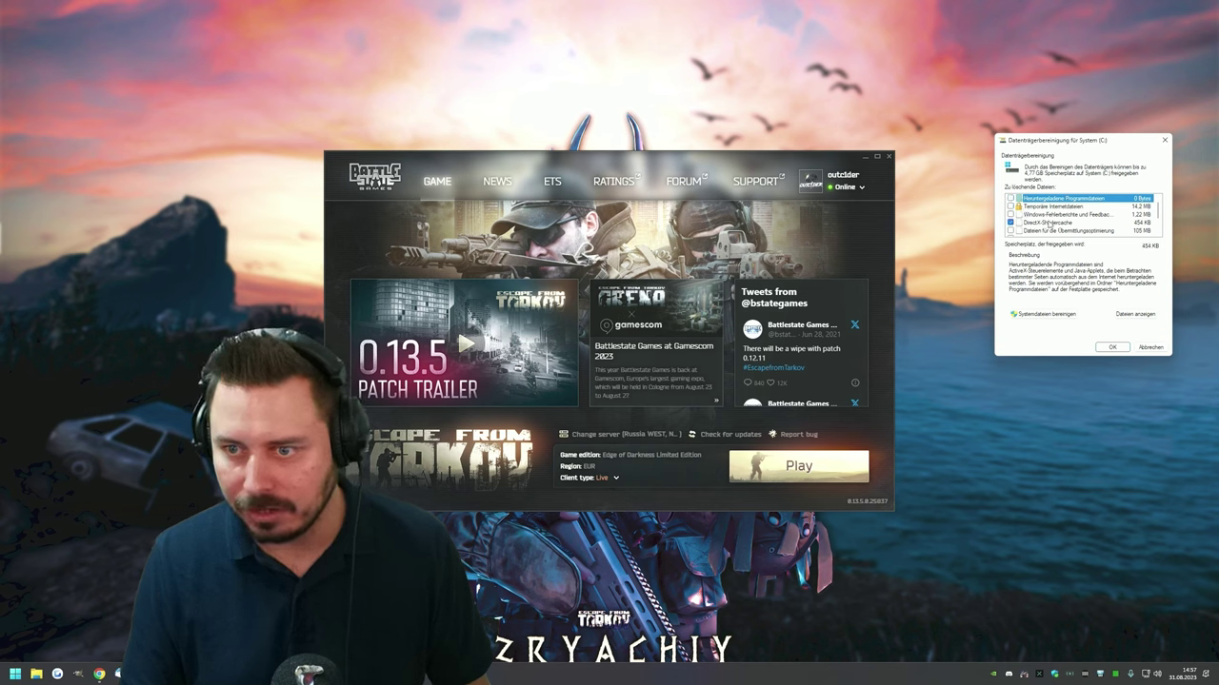
click(1112, 348)
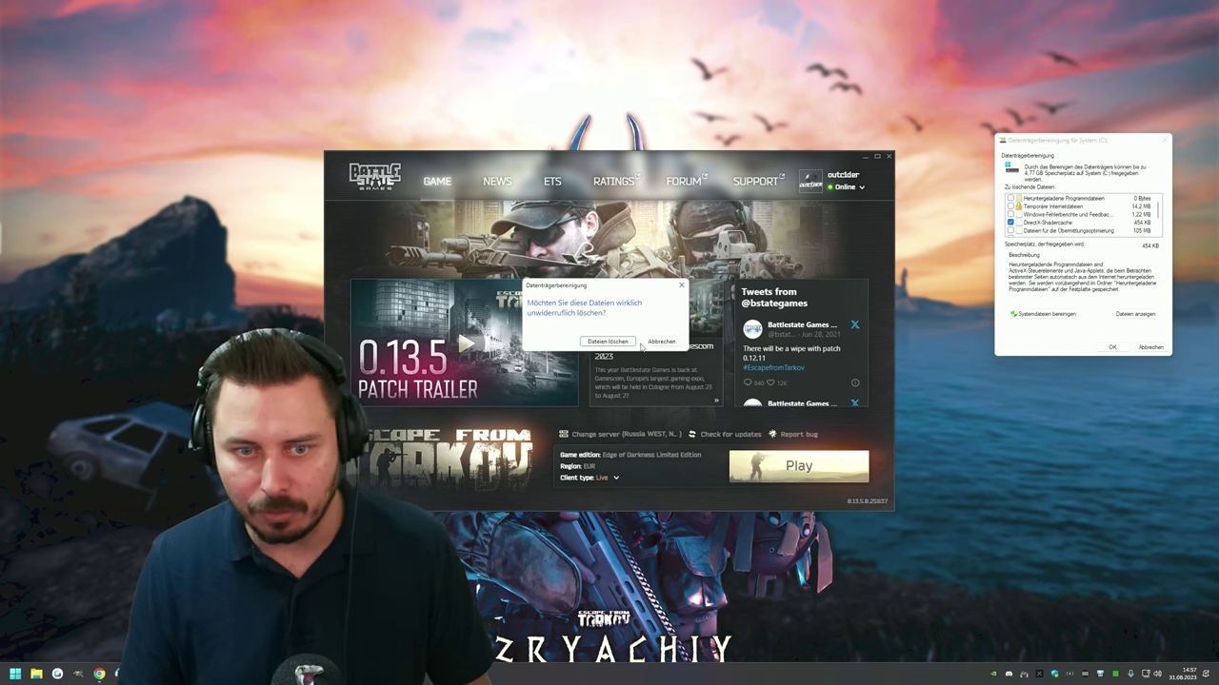
click(609, 342)
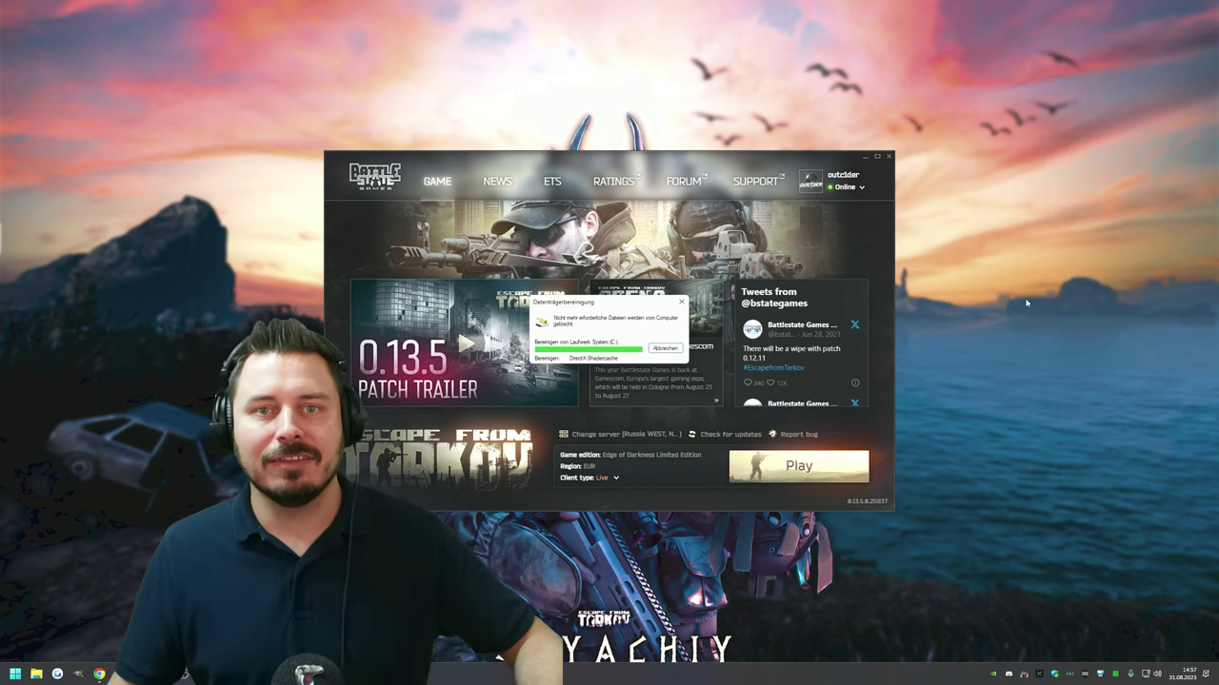